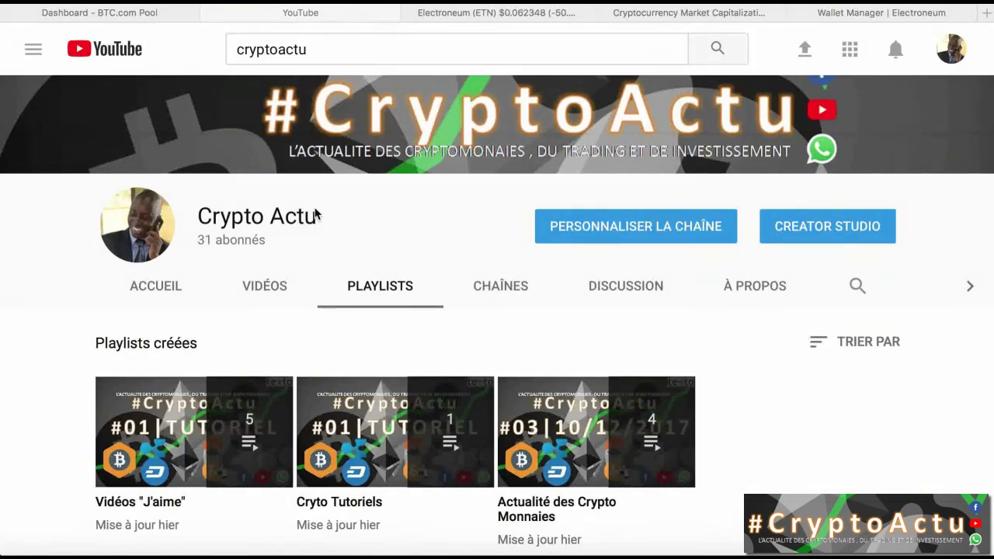
# Step: Bring up CoinMarketCap's Electroneum (ETN) price page, showing $0.062348 and down 50.44%
pyautogui.click(512, 13)
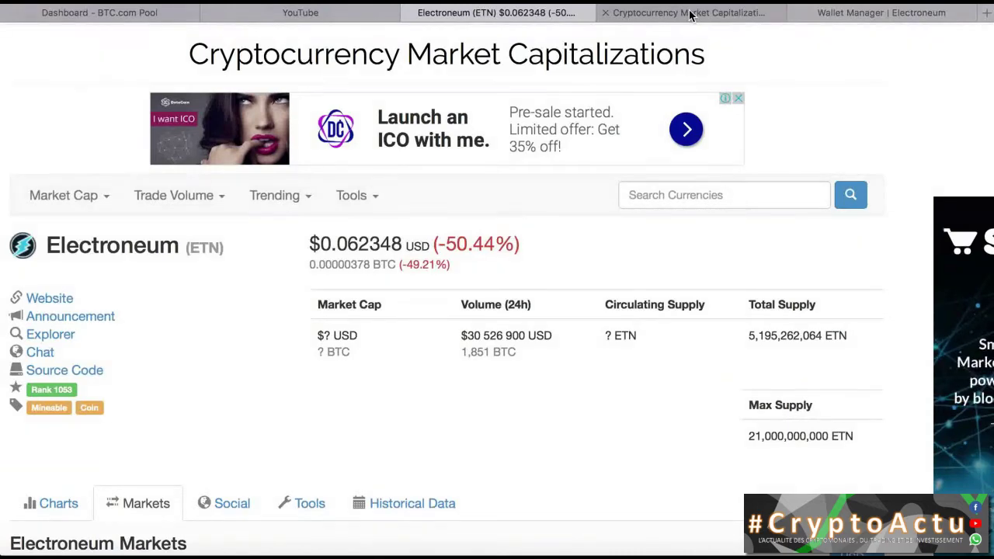
# Step: Glance at the market-cap ranking, then go to the Electroneum wallet holding 6 891 ETN
pyautogui.click(690, 14)
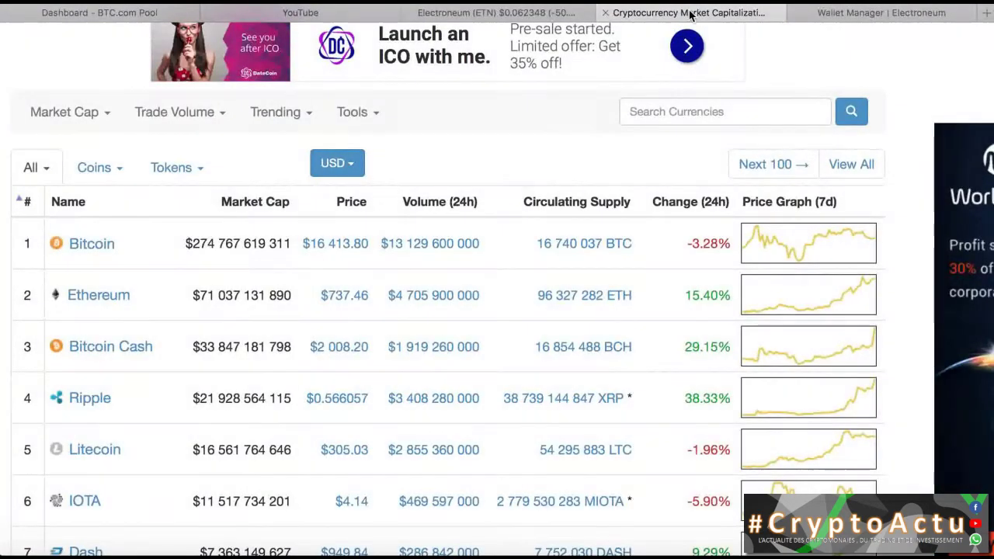
pyautogui.click(869, 18)
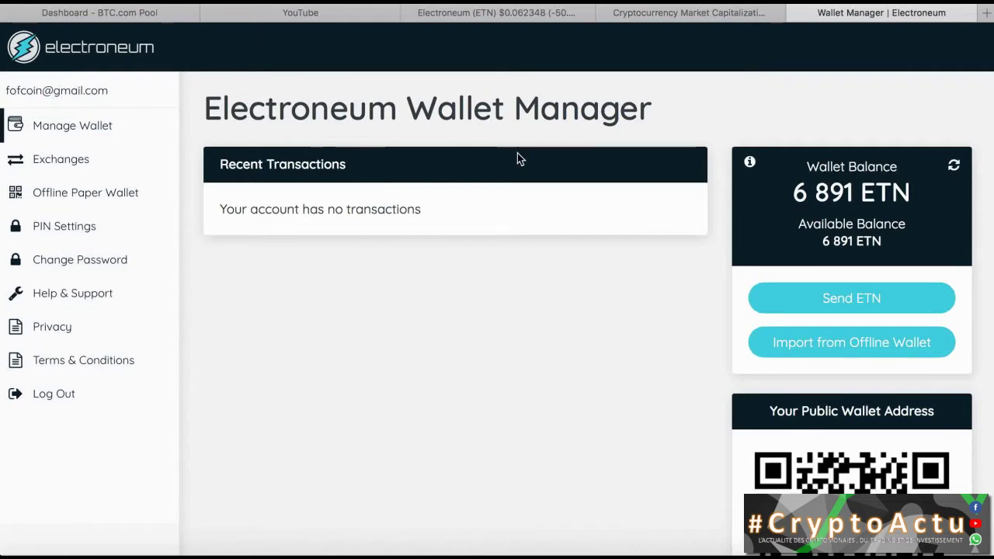
# Step: Check the 6 891 ETN wallet balance and start a Send ETN transfer
pyautogui.scroll(1, 517, 153)
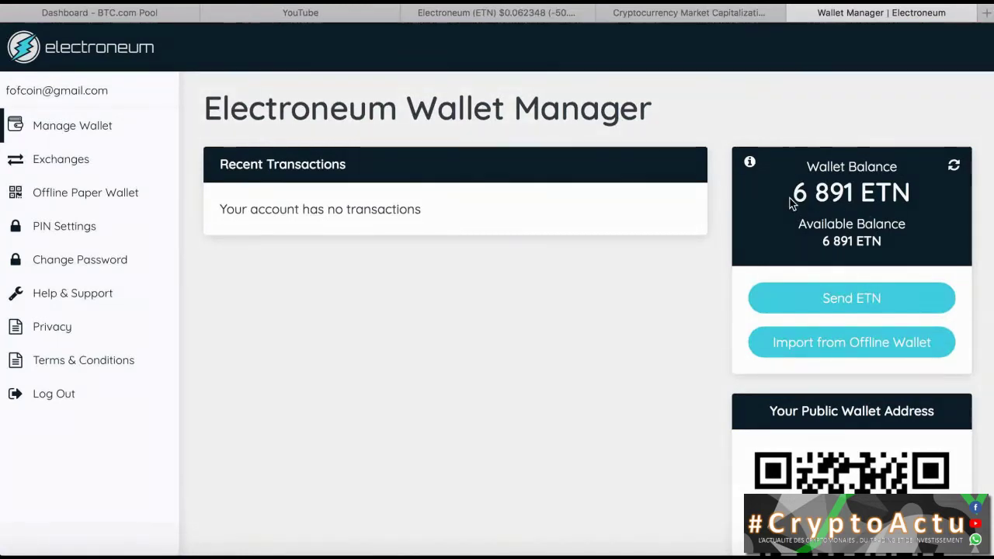
pyautogui.moveTo(792, 199); pyautogui.dragTo(853, 199)
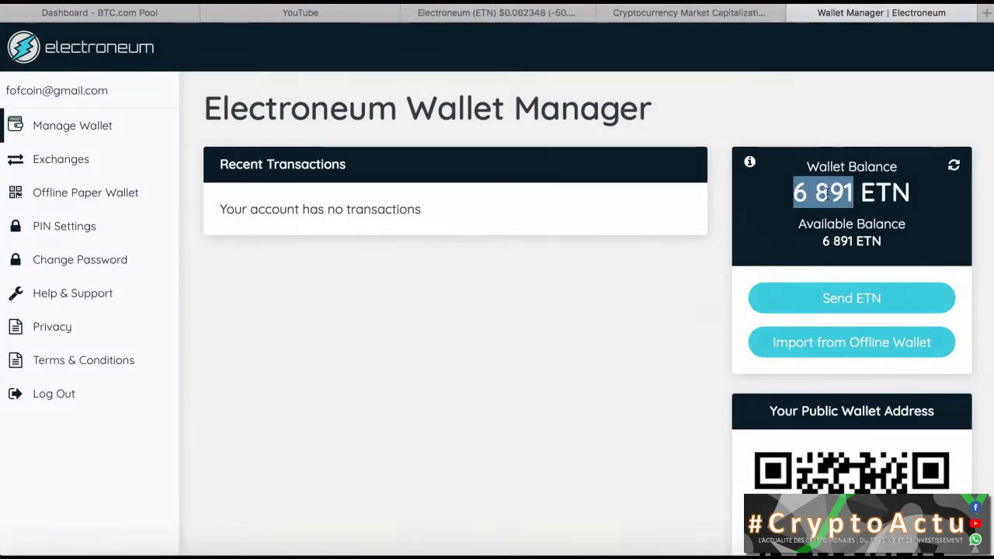
pyautogui.click(821, 194)
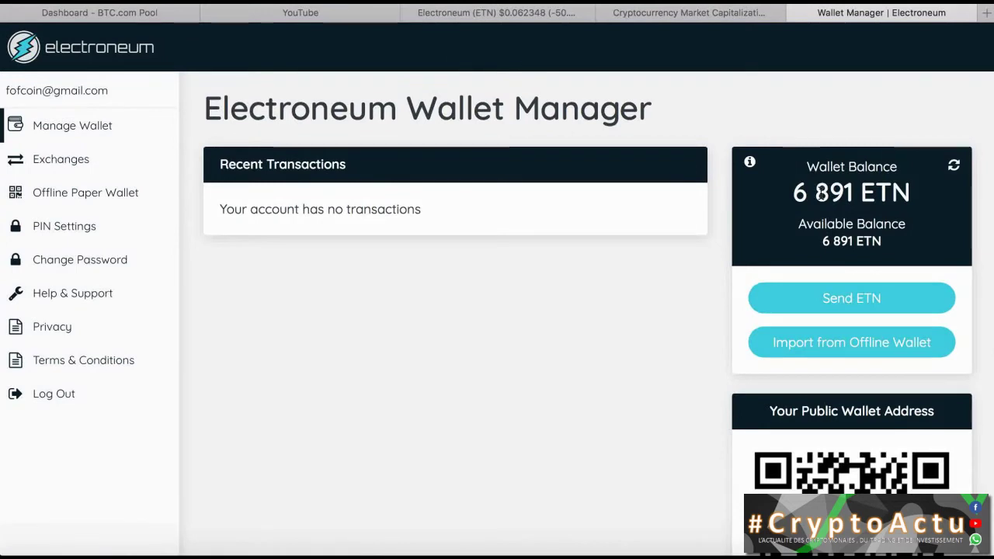
pyautogui.scroll(-1, 660, 332)
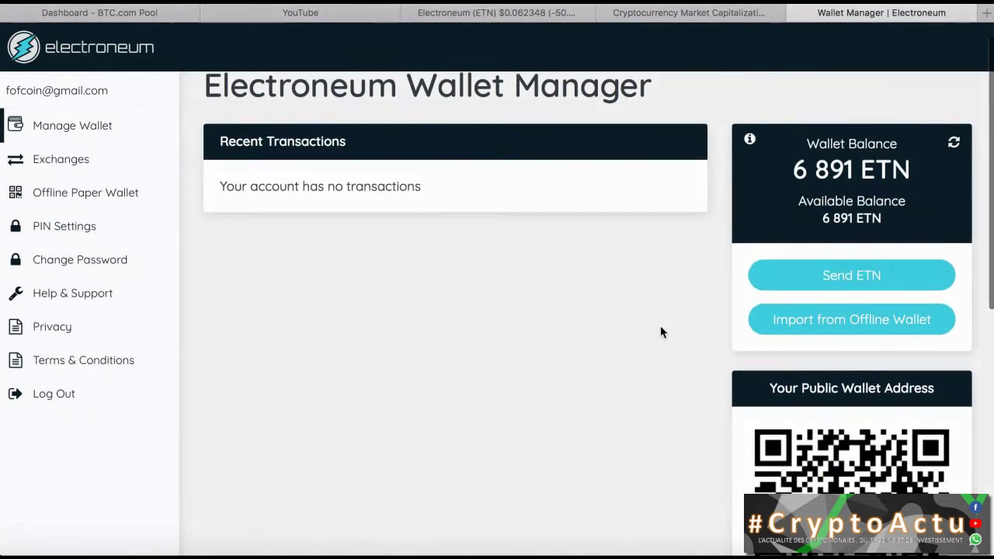
pyautogui.click(855, 280)
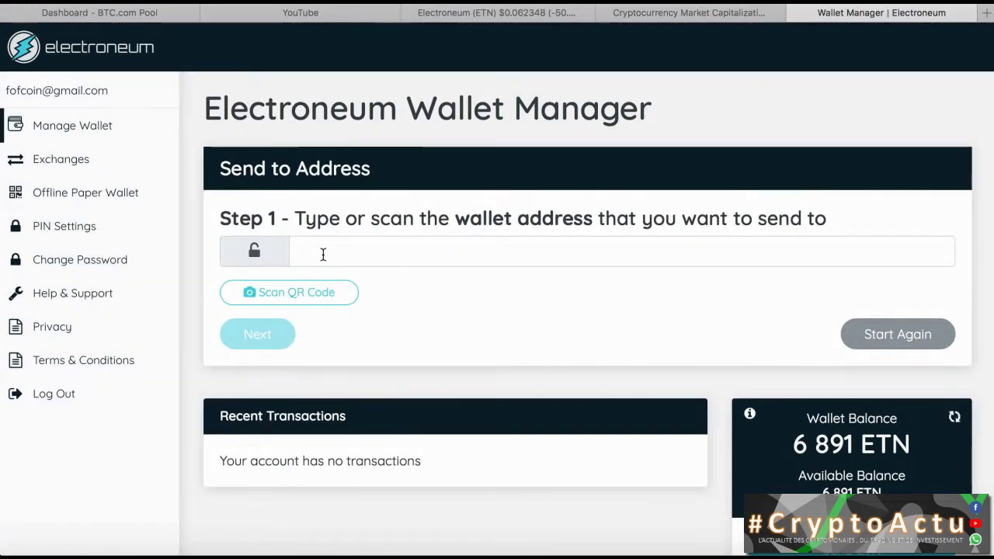
# Step: Flick through the market ranking and ETN coin pages, then open a new Favoris browser tab
pyautogui.click(685, 17)
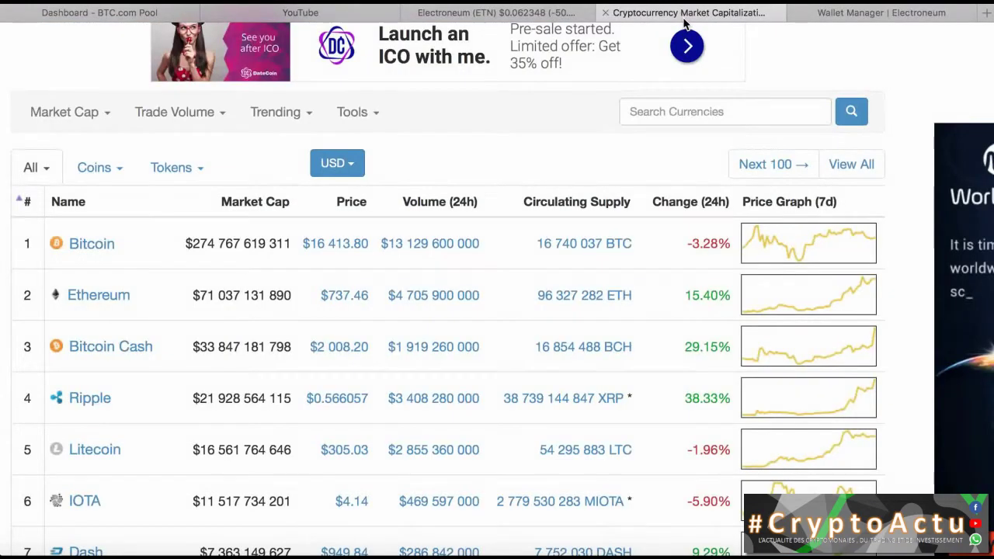
pyautogui.click(508, 15)
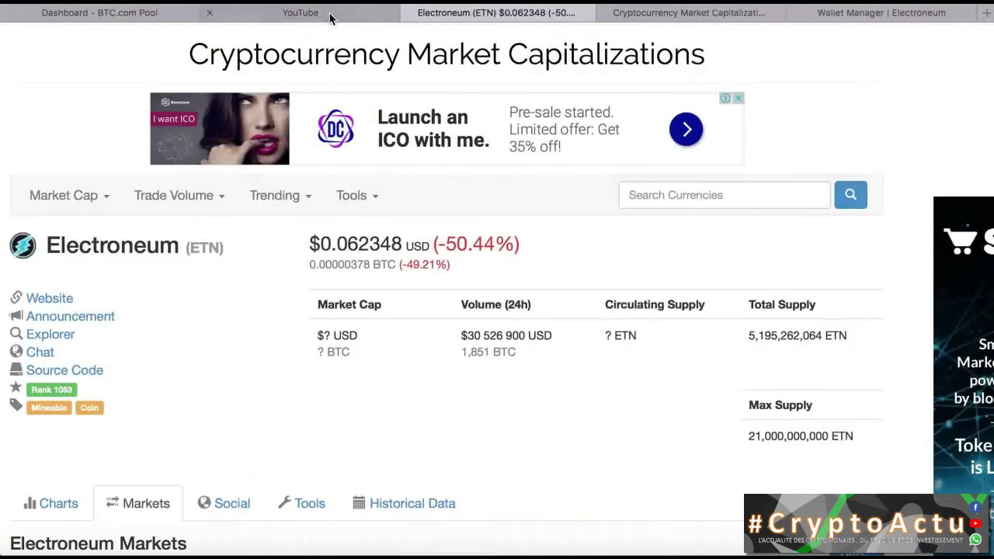
pyautogui.click(931, 17)
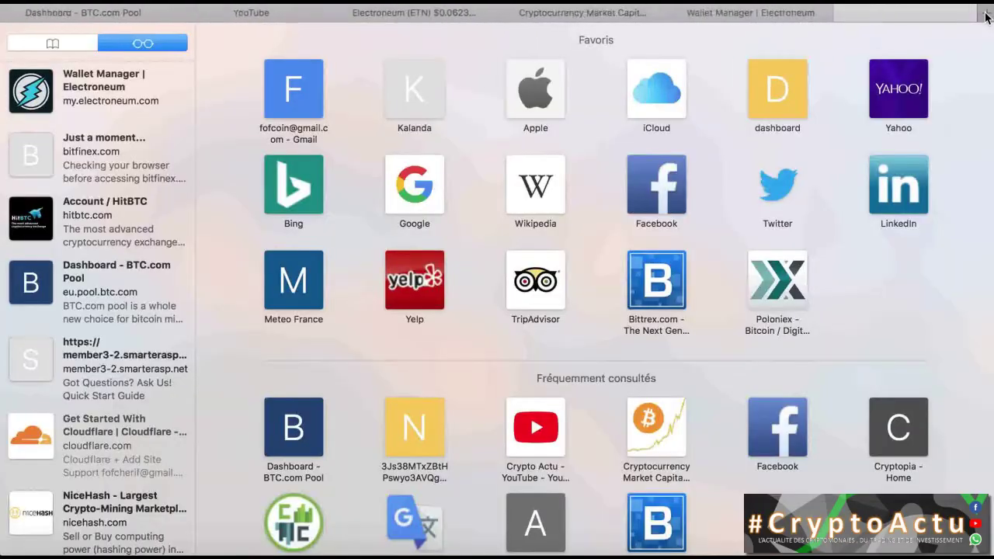
pyautogui.click(985, 16)
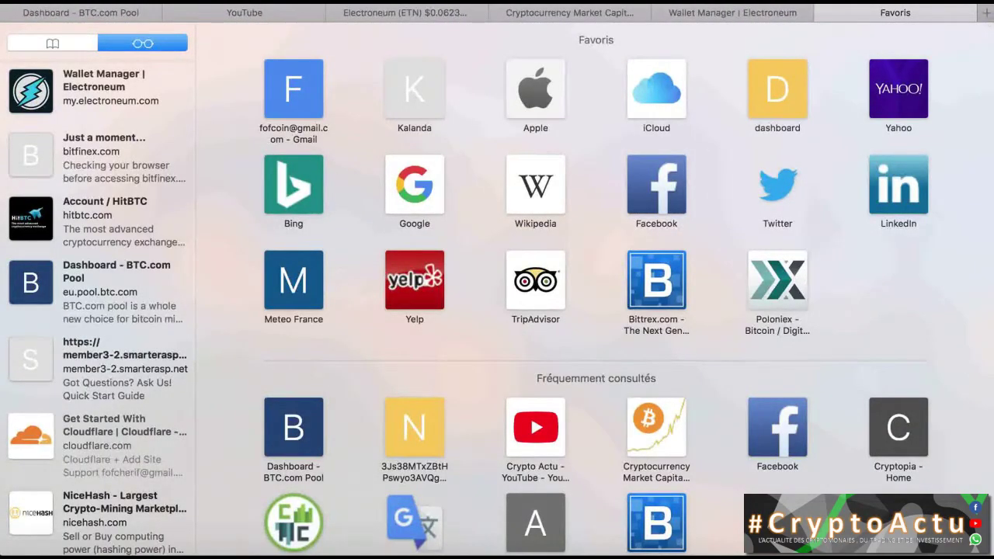
# Step: Load Cryptopia's ETN/BTC market (900 ETN available) and show the account funds options
pyautogui.write('cry')
pyautogui.press('Return')
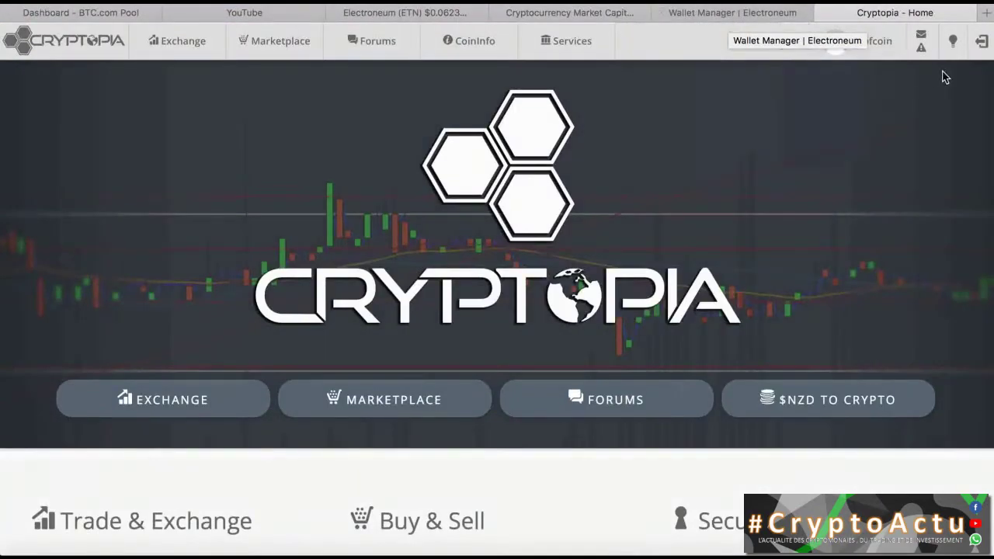
pyautogui.scroll(-2, 135, 324)
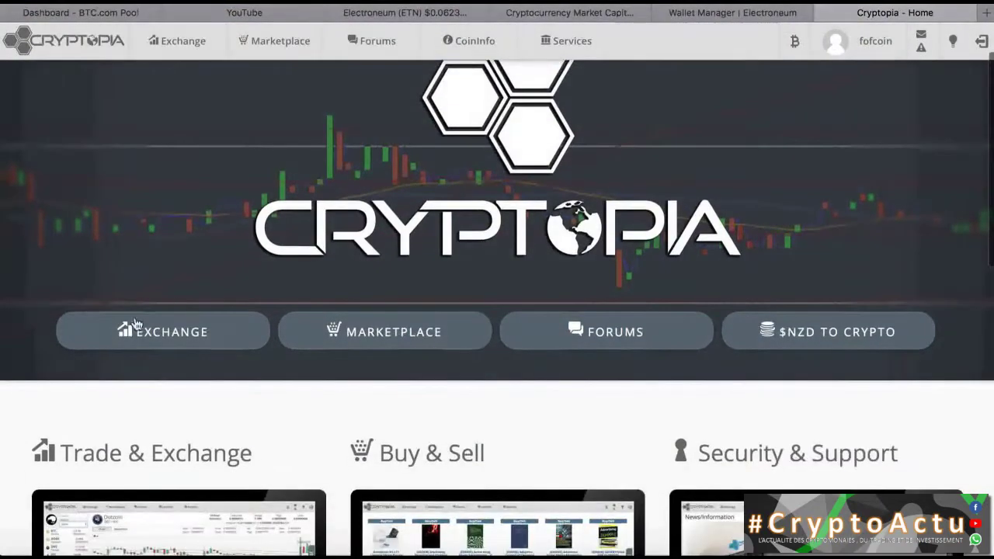
pyautogui.click(187, 334)
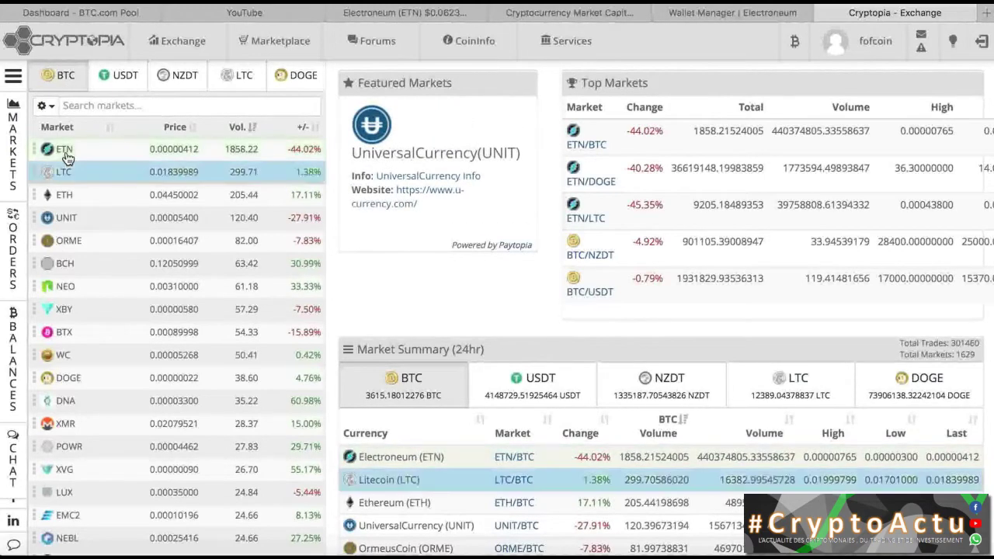
pyautogui.click(66, 154)
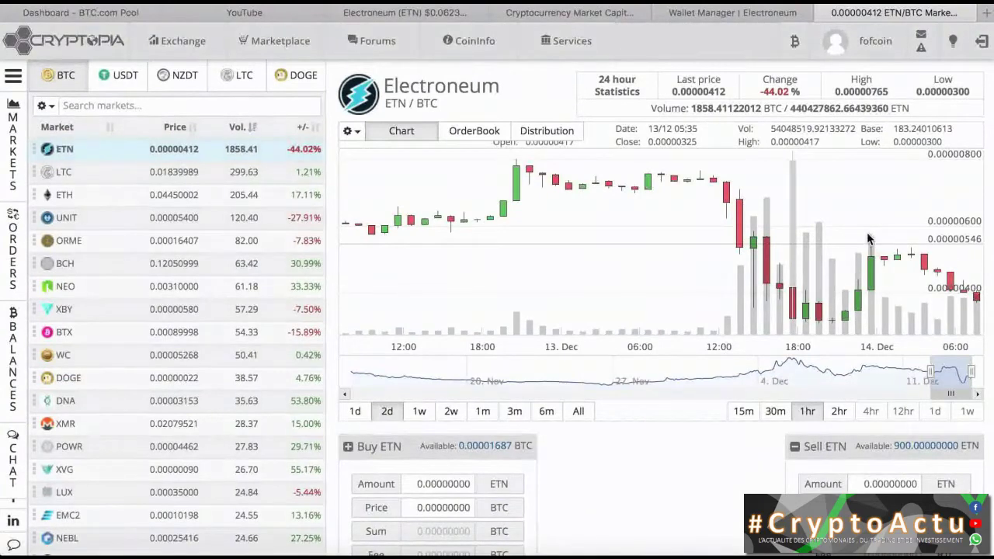
pyautogui.click(795, 51)
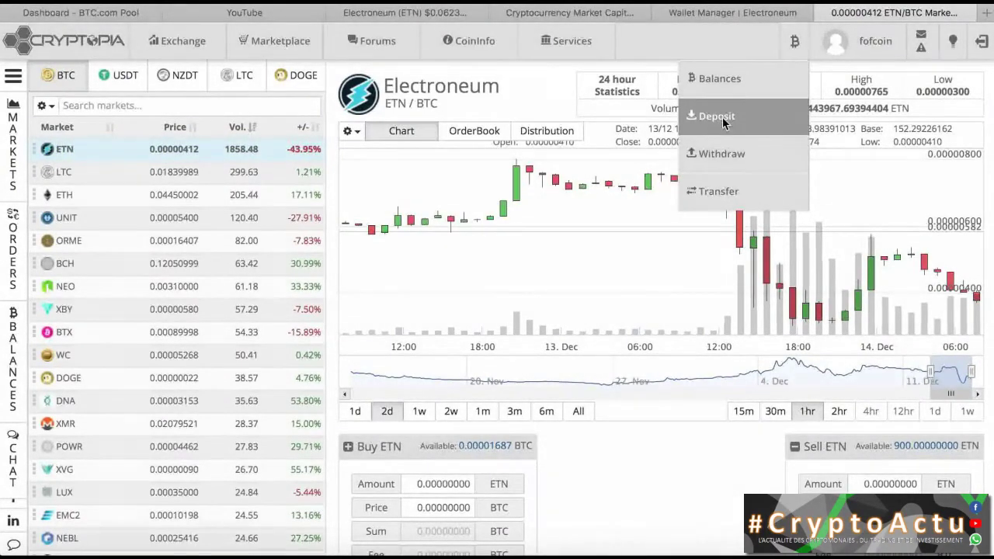
# Step: Start a Cryptopia deposit with Electroneum(ETN) chosen as the currency
pyautogui.click(722, 122)
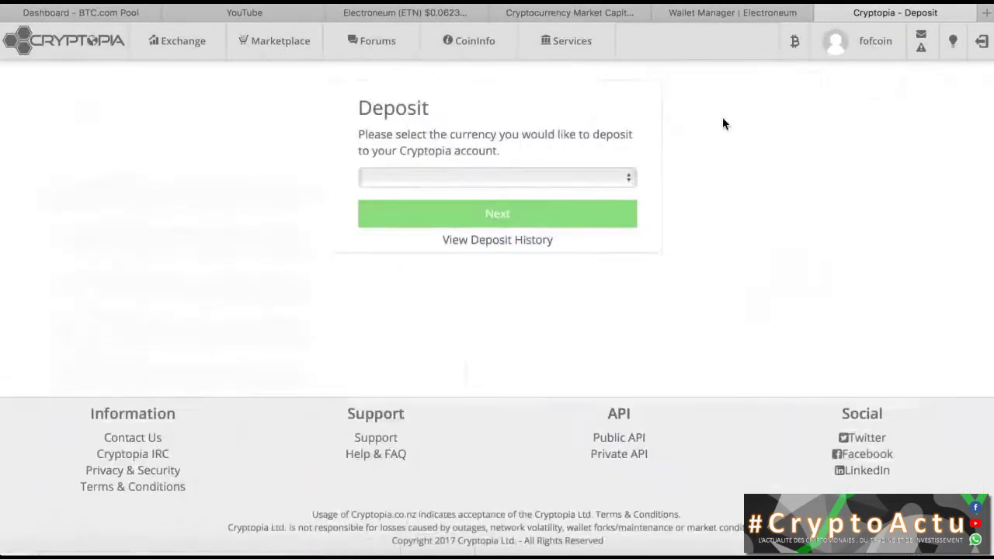
pyautogui.click(522, 180)
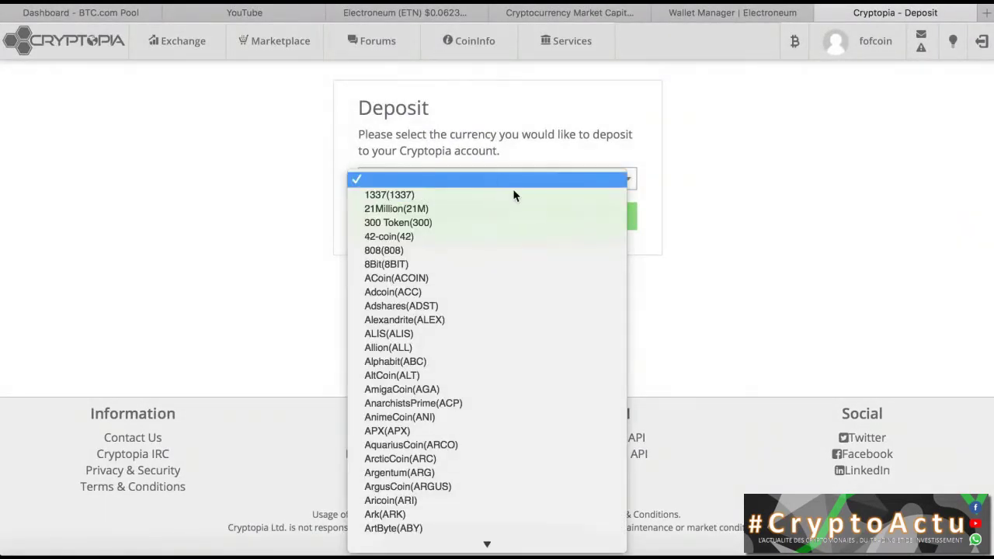
pyautogui.click(736, 161)
pyautogui.click(556, 190)
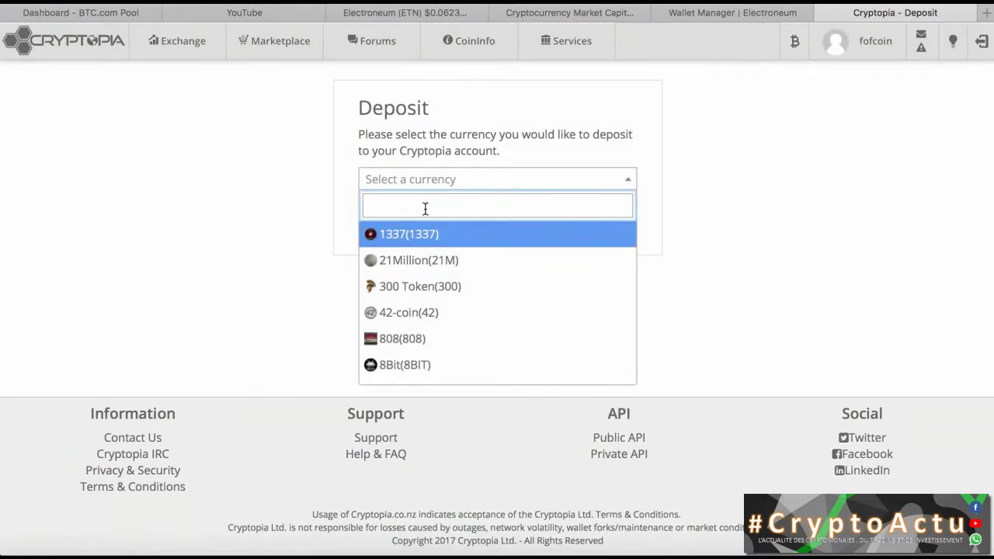
pyautogui.write('etn')
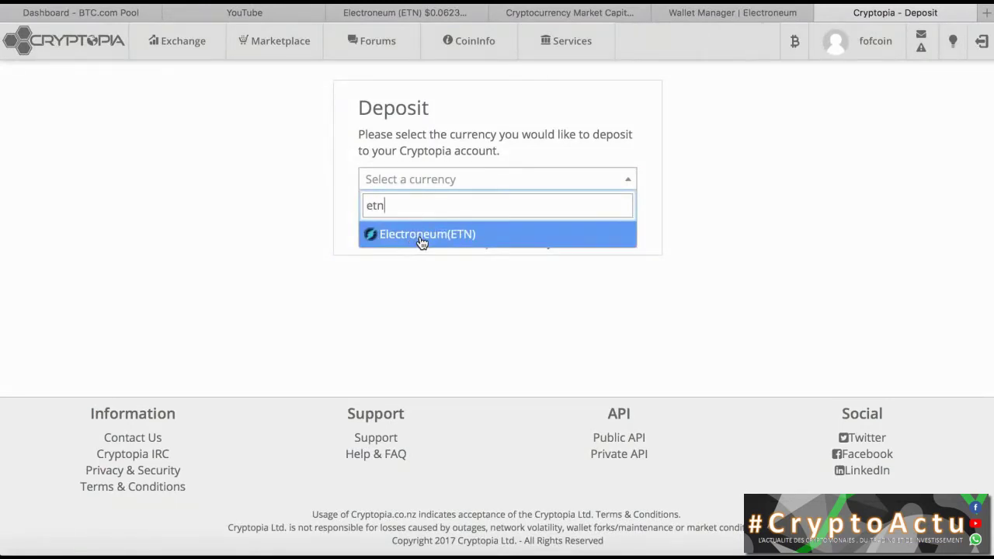
pyautogui.click(421, 240)
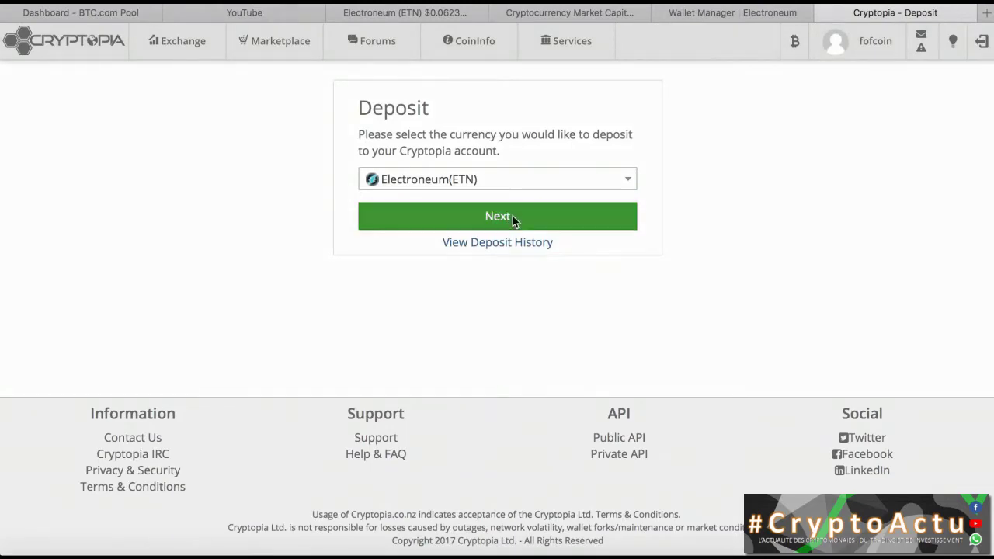
pyautogui.click(513, 215)
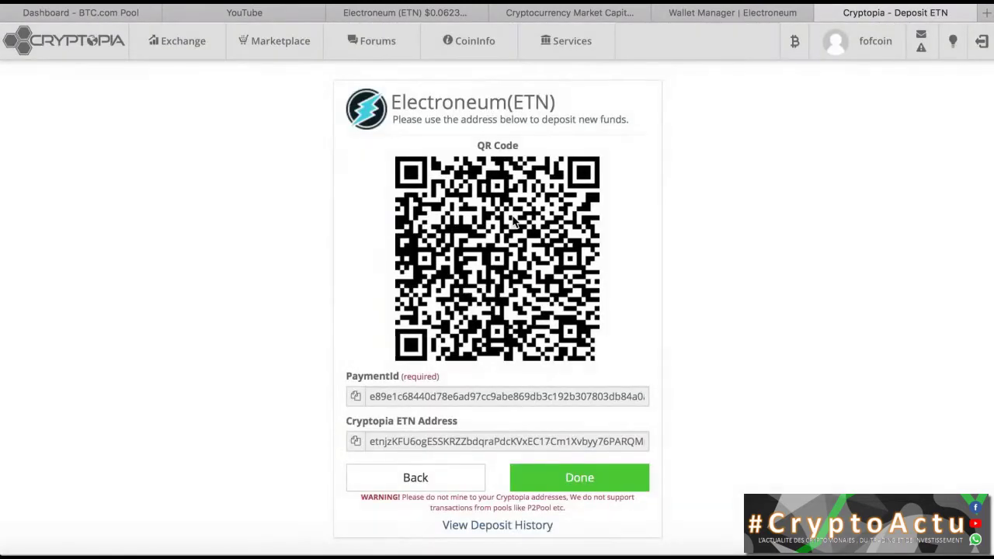
# Step: Copy the Cryptopia ETN deposit address to the clipboard
pyautogui.scroll(-3, 767, 285)
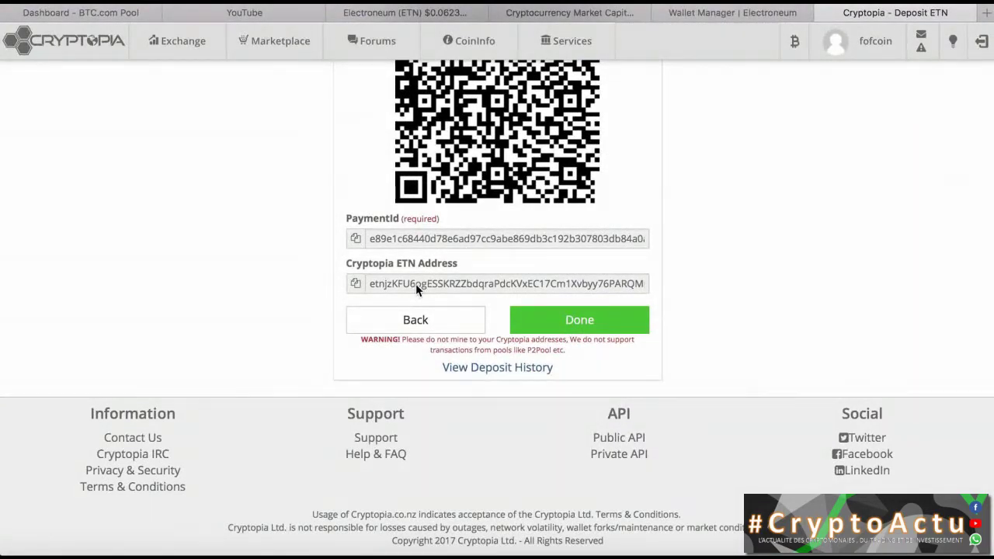
pyautogui.moveTo(416, 284); pyautogui.dragTo(457, 283)
pyautogui.rightClick(457, 282)
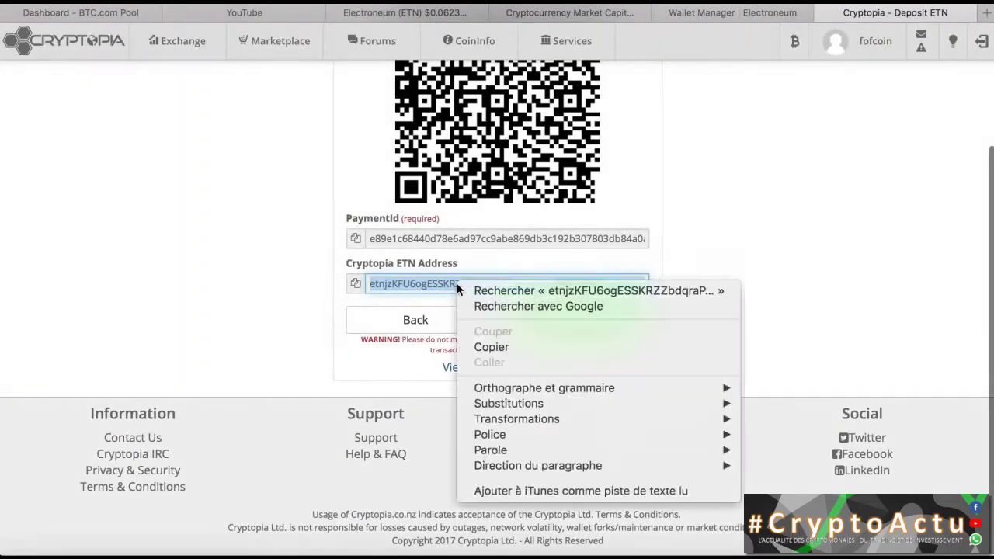
pyautogui.click(496, 347)
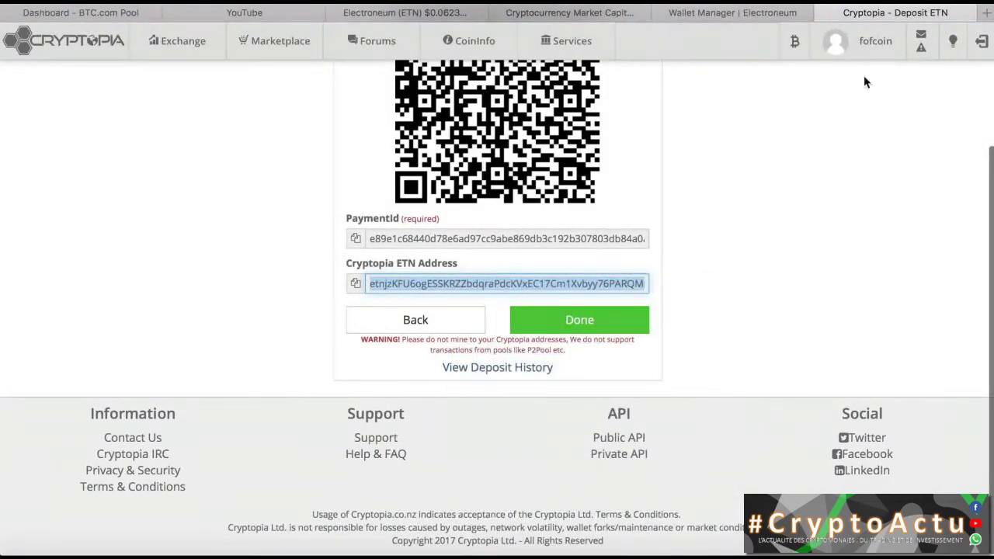
# Step: Paste the Cryptopia ETN deposit address as the wallet send recipient
pyautogui.click(719, 13)
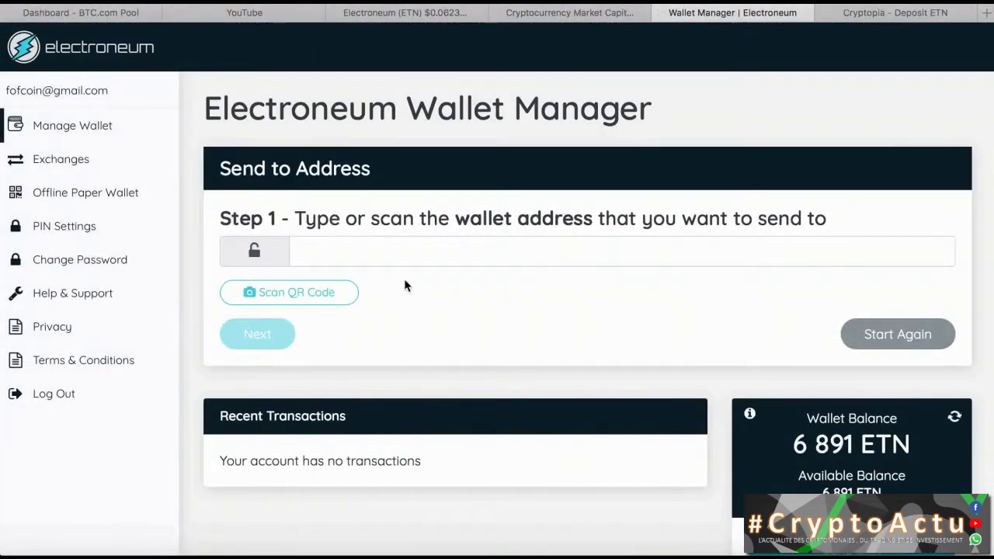
pyautogui.click(360, 249)
pyautogui.rightClick(359, 250)
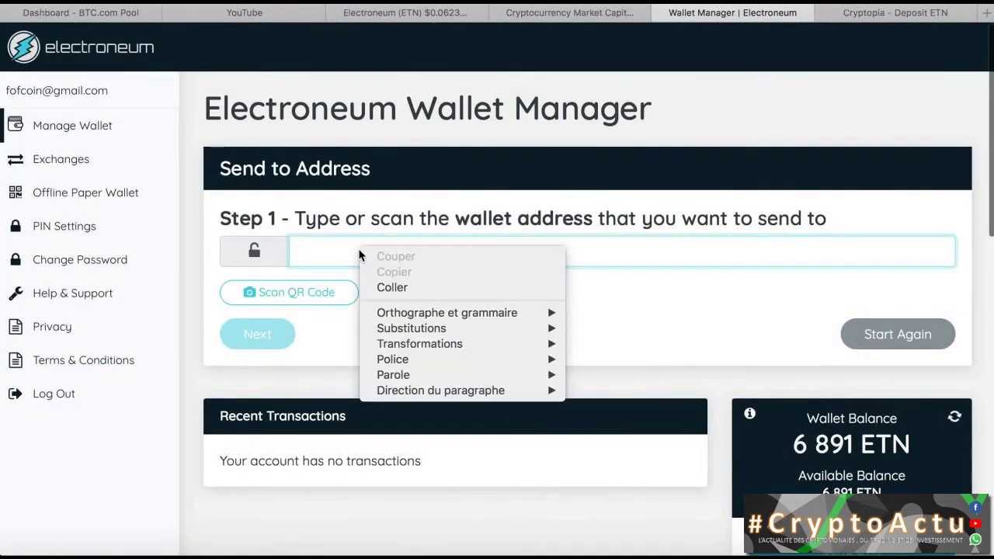
pyautogui.click(406, 289)
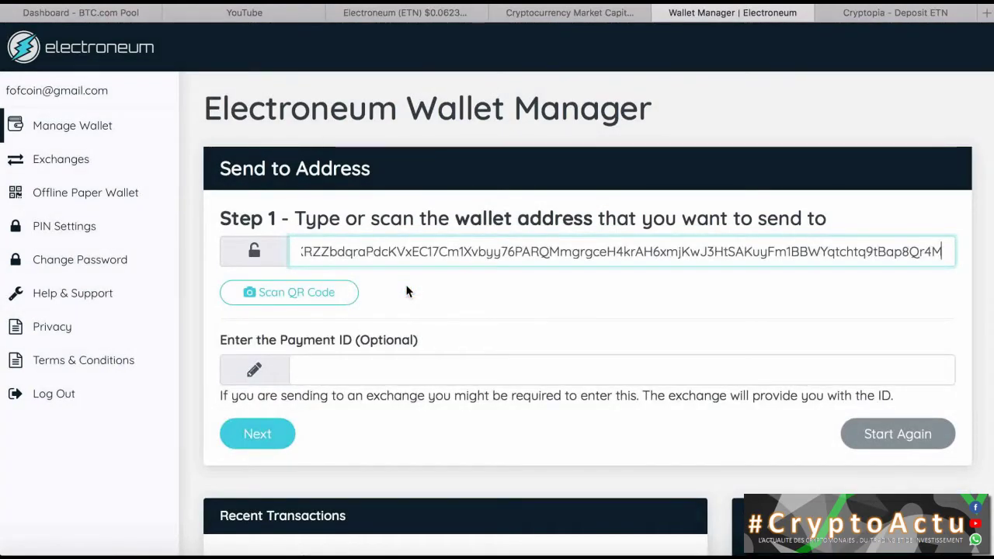
pyautogui.scroll(-2, 571, 327)
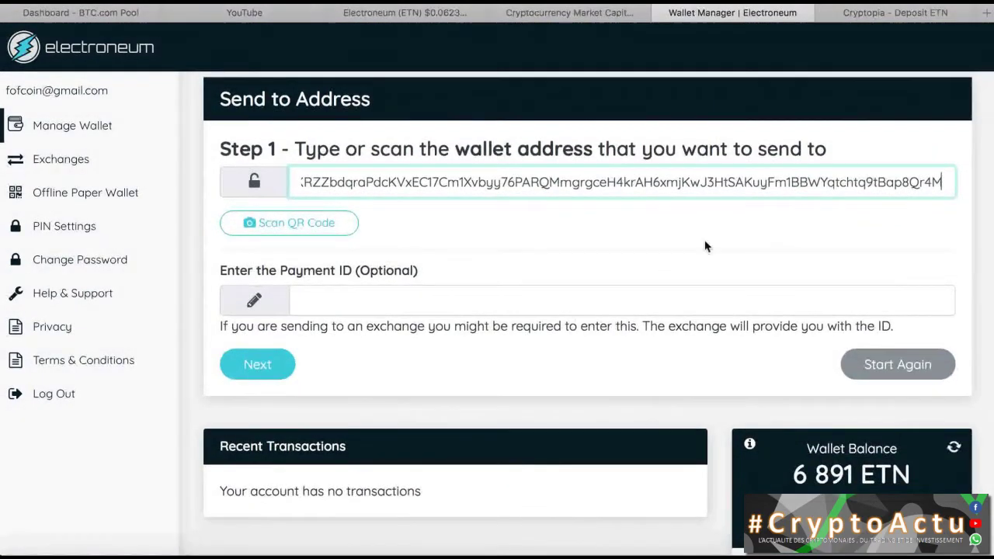
# Step: Copy Cryptopia's required payment ID and paste it into the wallet's Payment ID field
pyautogui.click(890, 12)
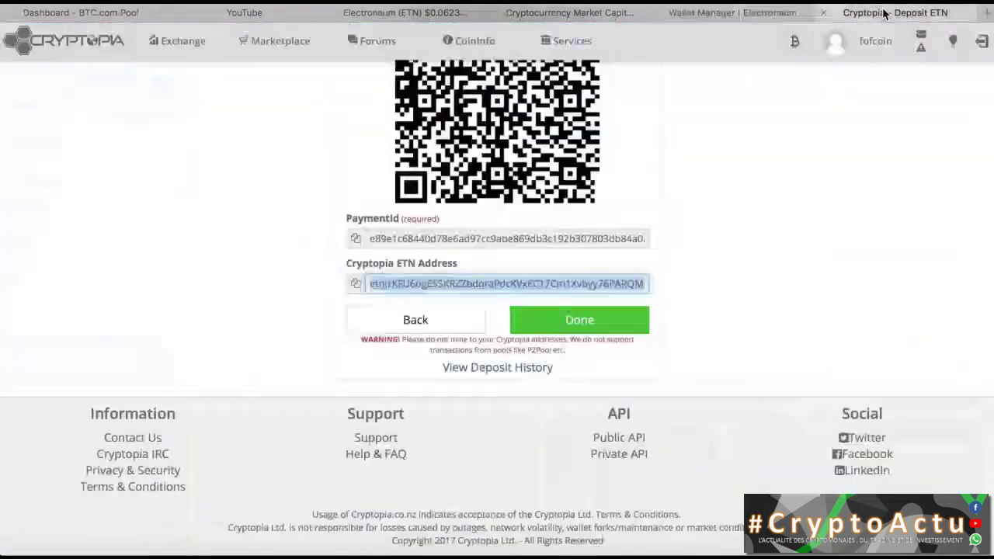
pyautogui.click(497, 236)
pyautogui.rightClick(496, 235)
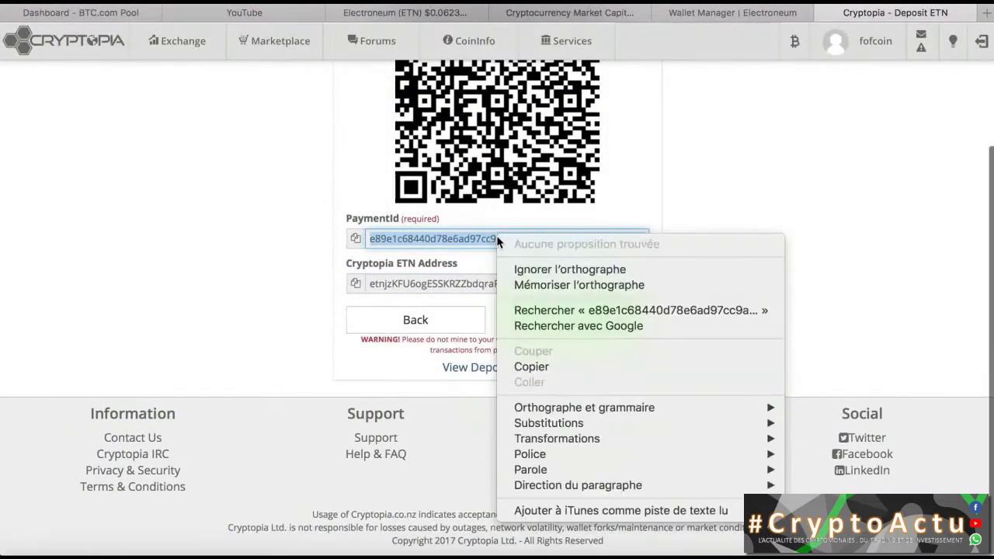
pyautogui.click(530, 367)
pyautogui.click(733, 13)
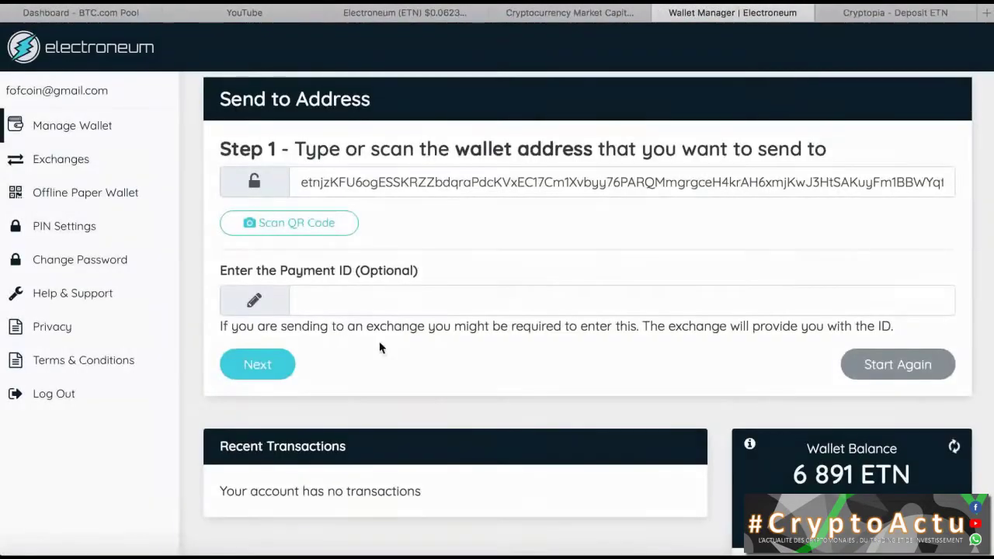
pyautogui.click(339, 303)
pyautogui.rightClick(338, 302)
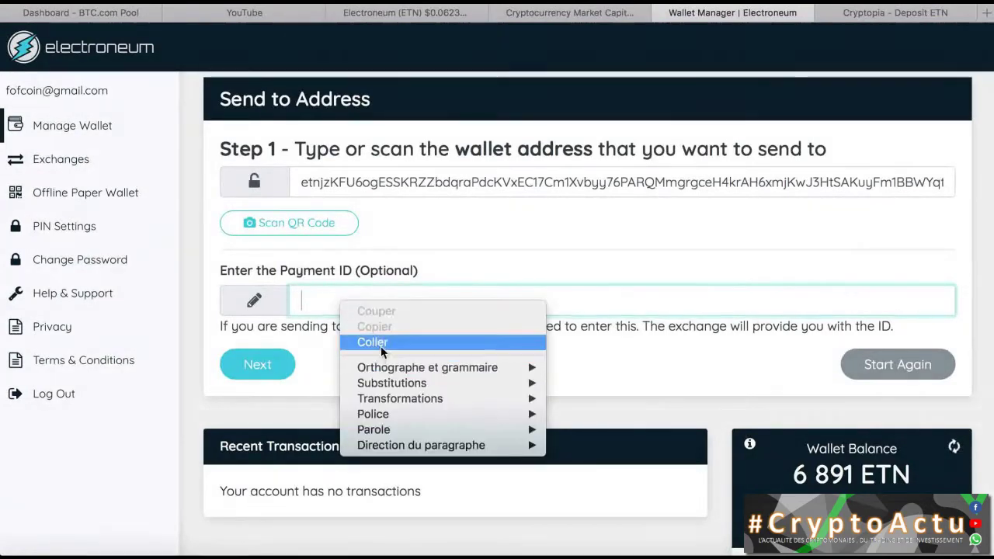
pyautogui.click(381, 344)
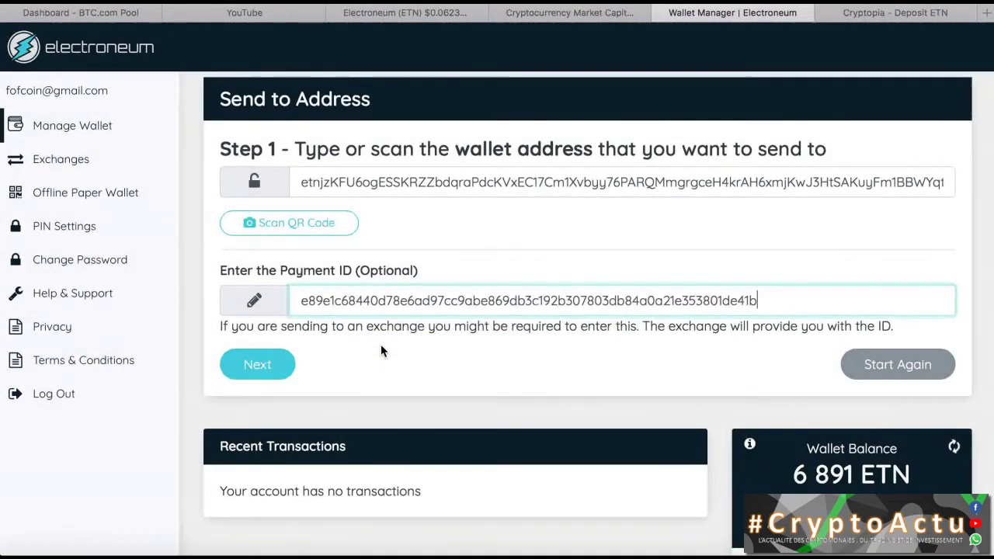
# Step: Enter 4000 ETN as the amount and review the transfer, fee capped at 0.20 ETN
pyautogui.click(257, 363)
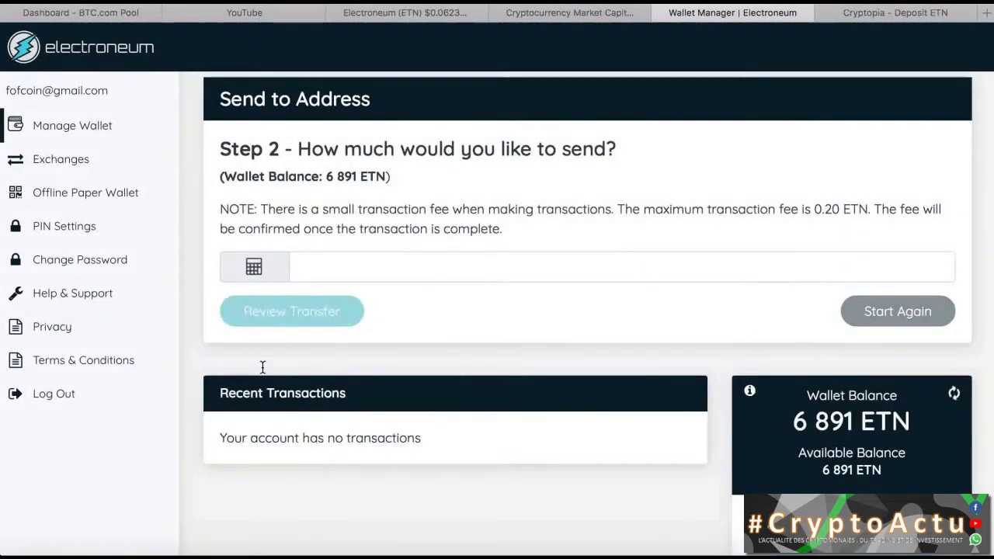
pyautogui.click(396, 269)
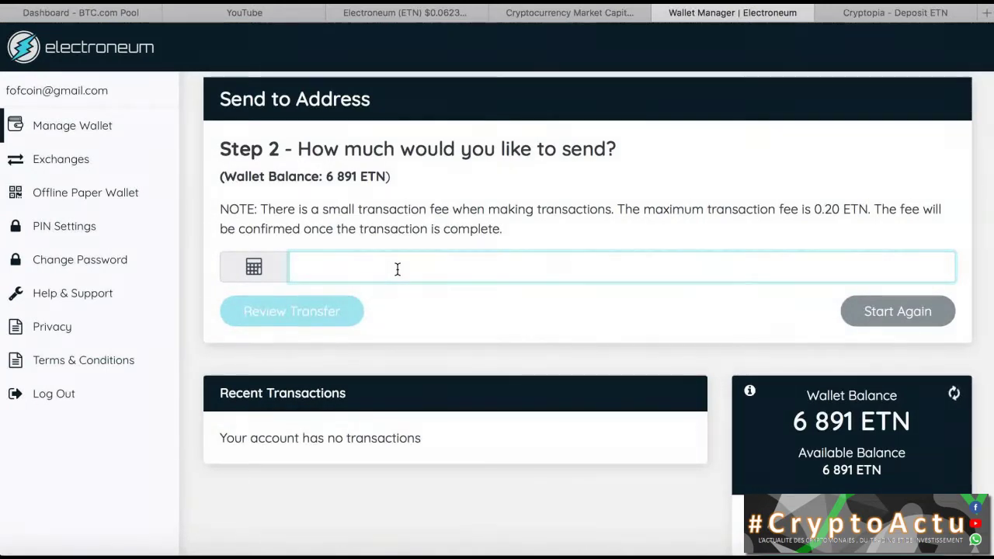
pyautogui.write('4000')
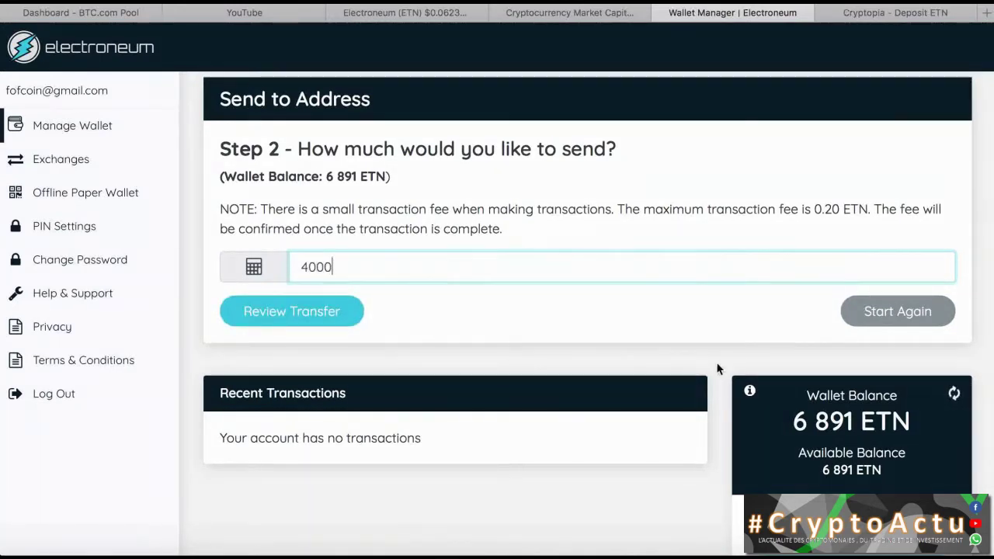
pyautogui.click(316, 314)
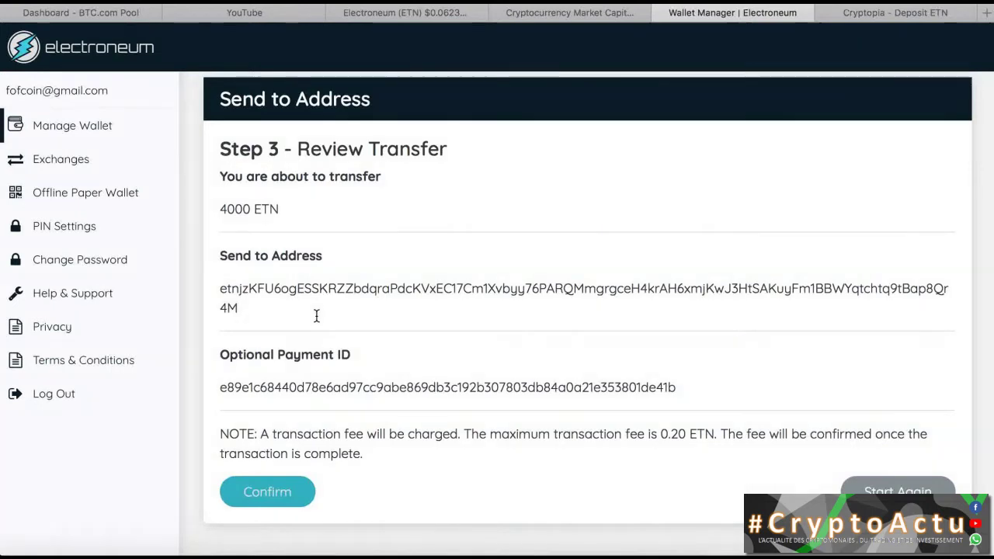
pyautogui.scroll(-1, 316, 314)
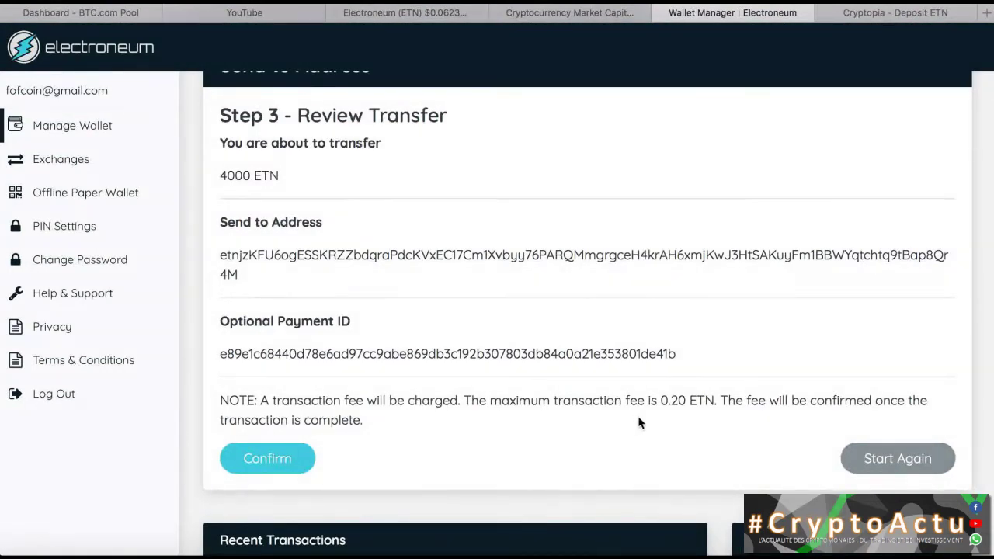
pyautogui.scroll(-2, 676, 415)
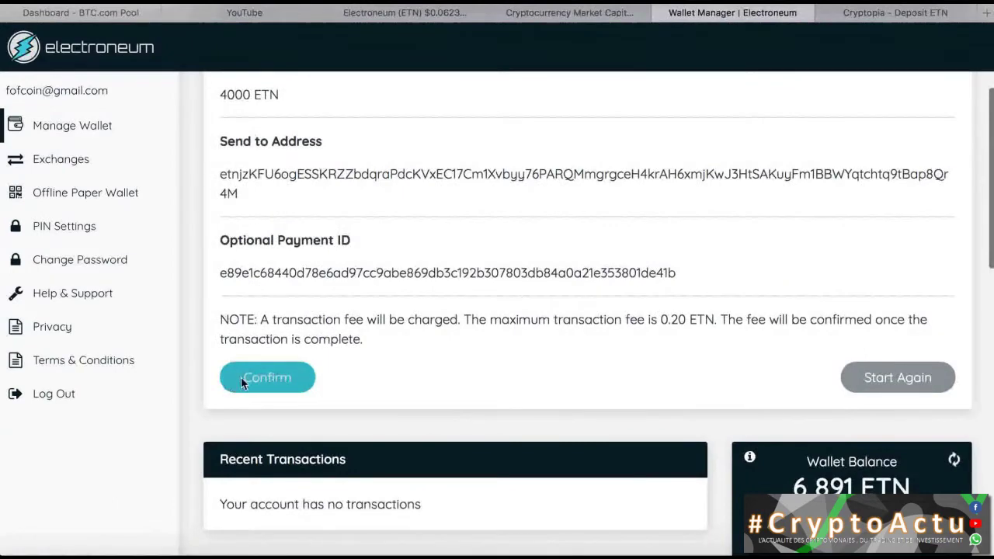
pyautogui.scroll(2, 524, 297)
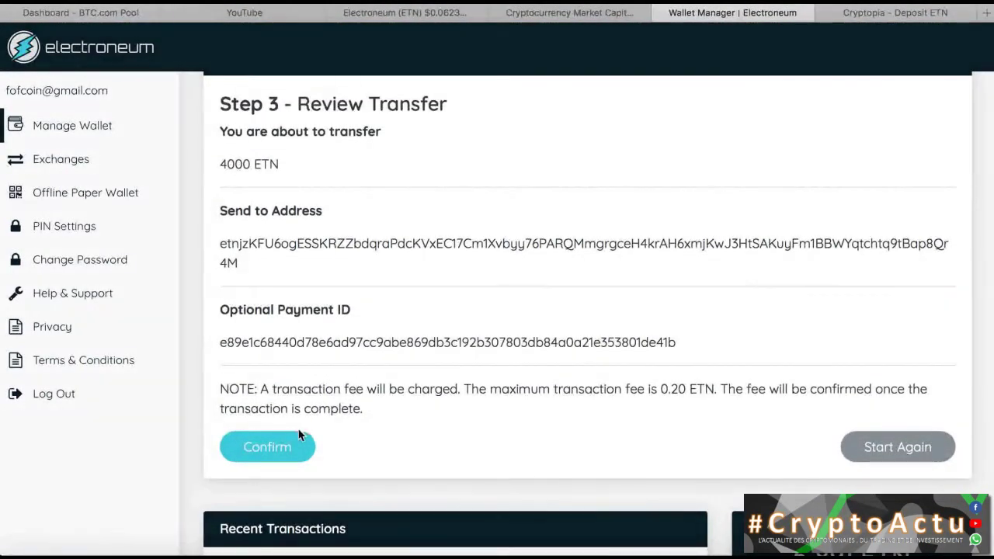
# Step: Confirm the 4000 ETN transfer to Cryptopia and authorise it with the wallet PIN
pyautogui.click(284, 448)
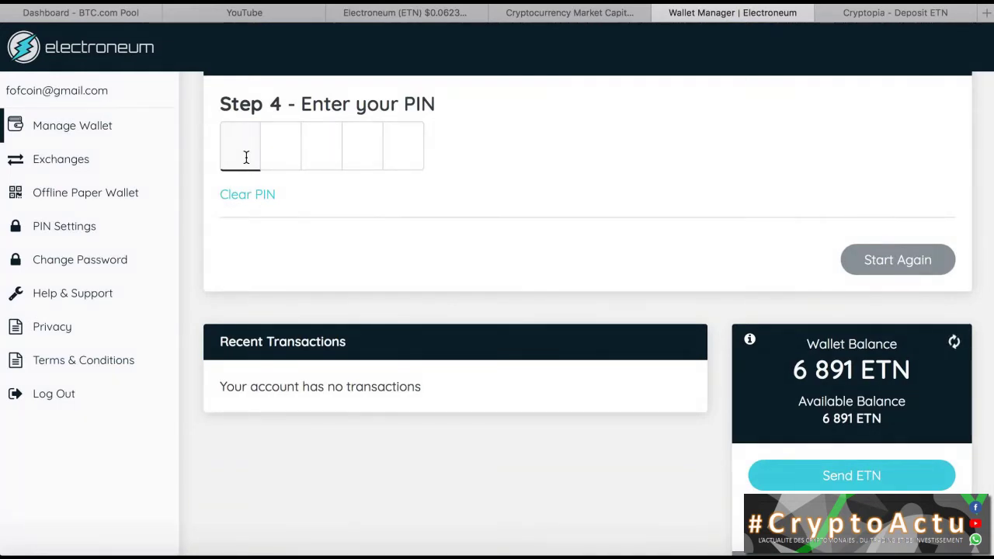
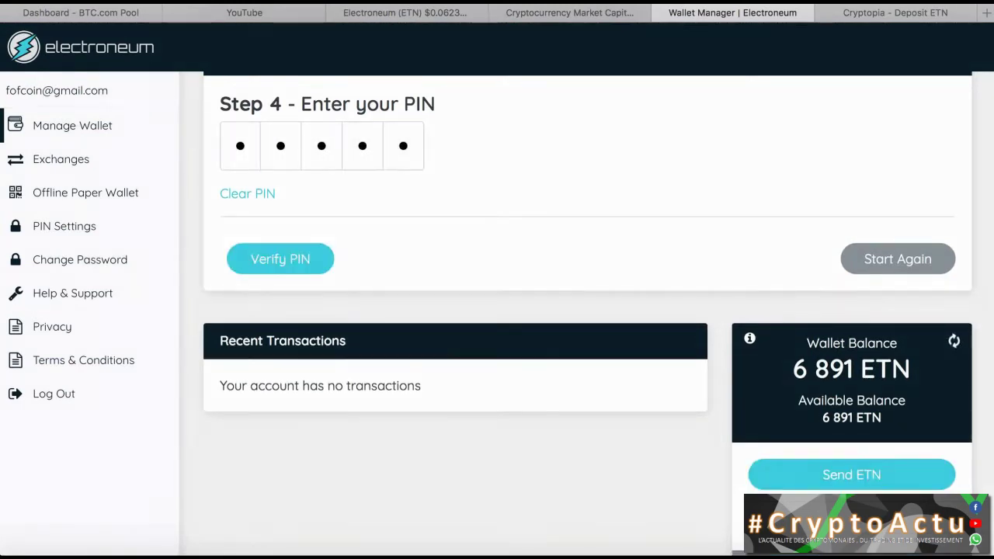
pyautogui.click(300, 261)
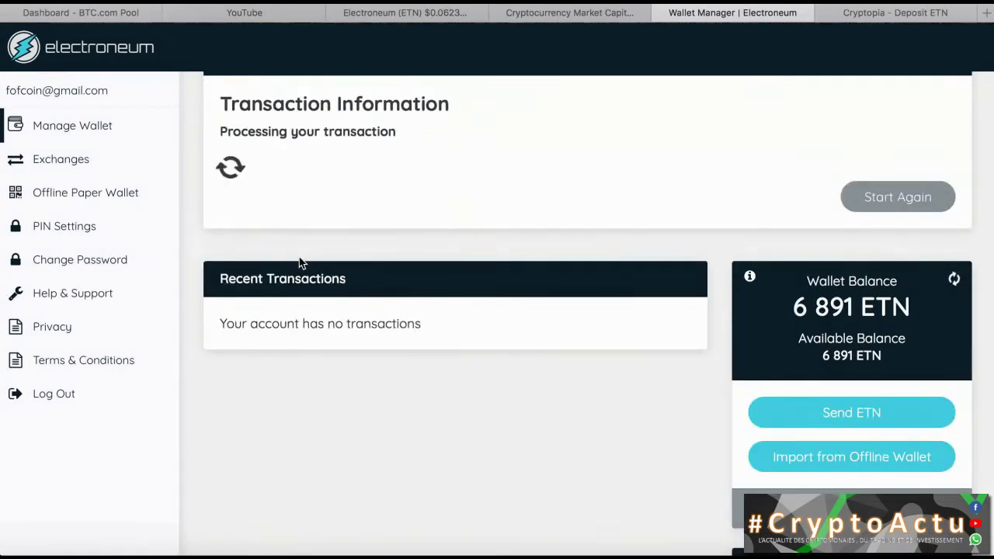
pyautogui.scroll(2, 300, 263)
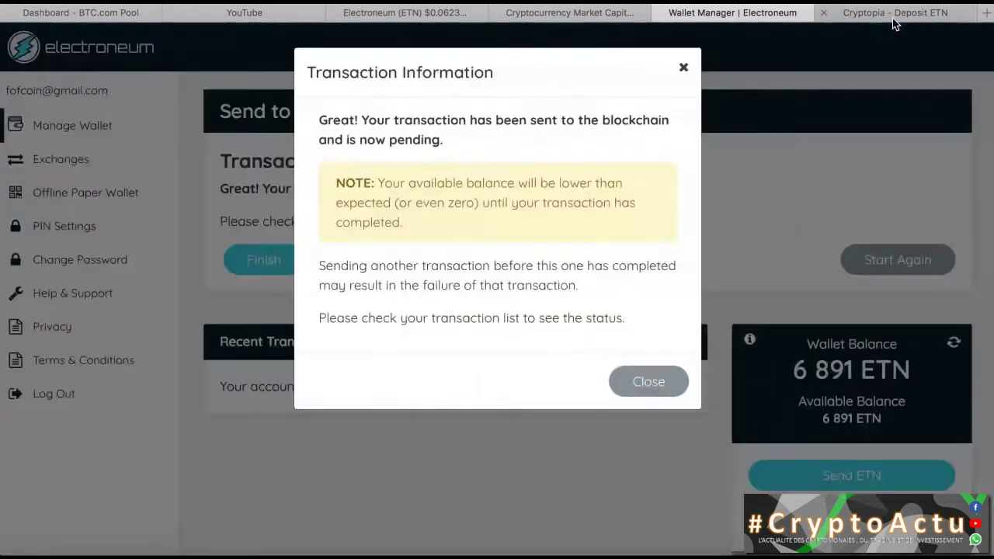
# Step: Return to Cryptopia and reopen the ETN/BTC market, now at 0.00000411 BTC
pyautogui.click(893, 16)
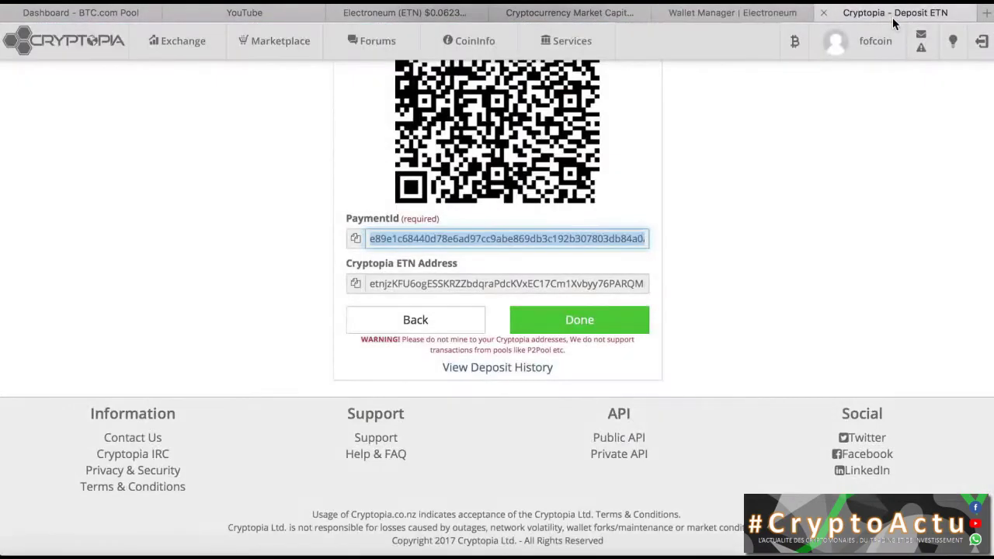
pyautogui.scroll(3, 743, 222)
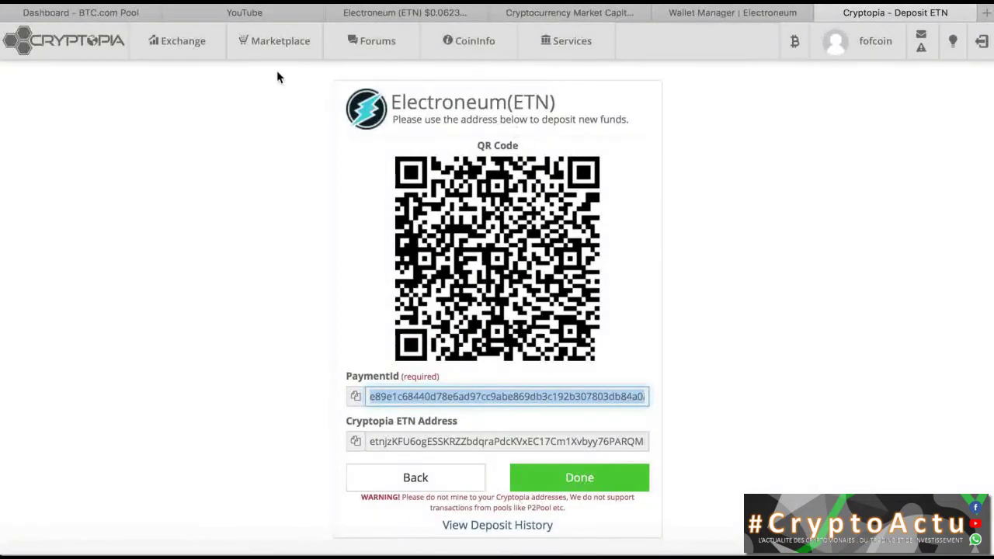
pyautogui.moveTo(188, 46)
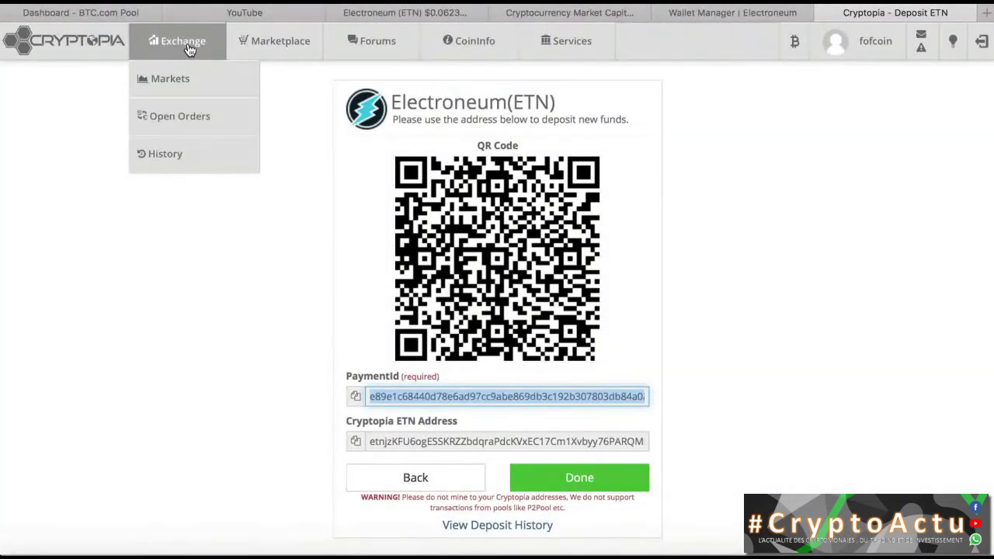
pyautogui.click(188, 47)
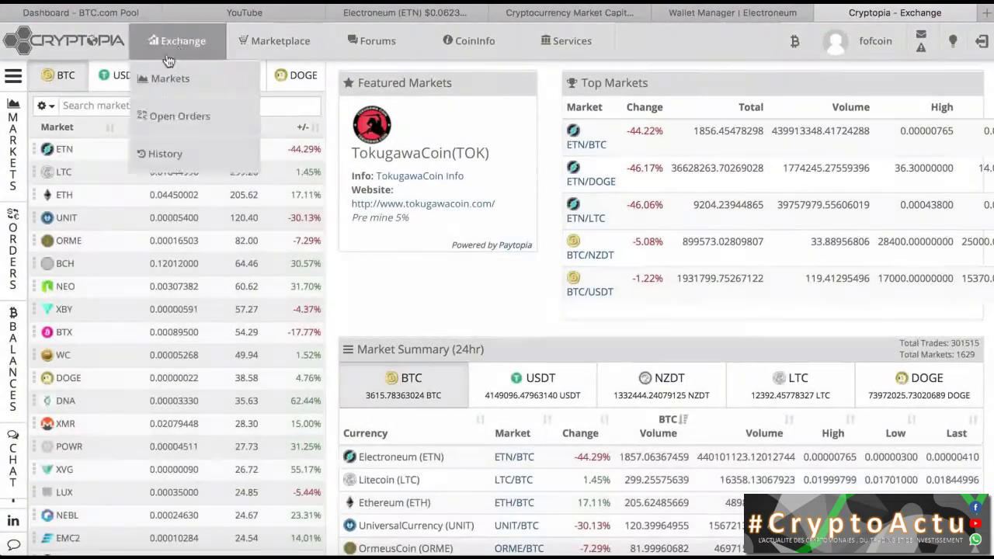
pyautogui.click(69, 153)
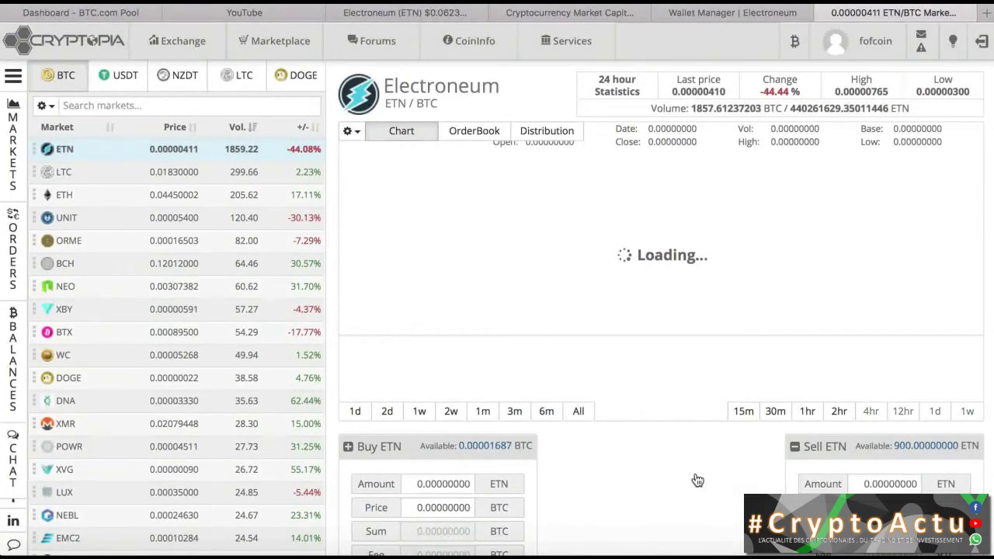
# Step: Review the ETN/BTC order book and fill the price fields with the 0.00000411 BTC market price
pyautogui.scroll(-3, 697, 480)
pyautogui.scroll(-2, 697, 480)
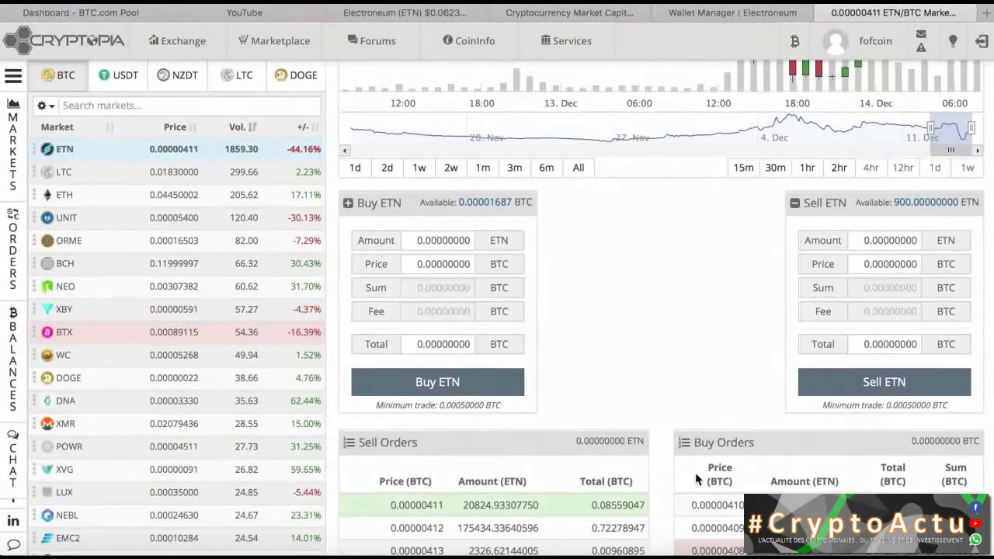
pyautogui.scroll(2, 695, 473)
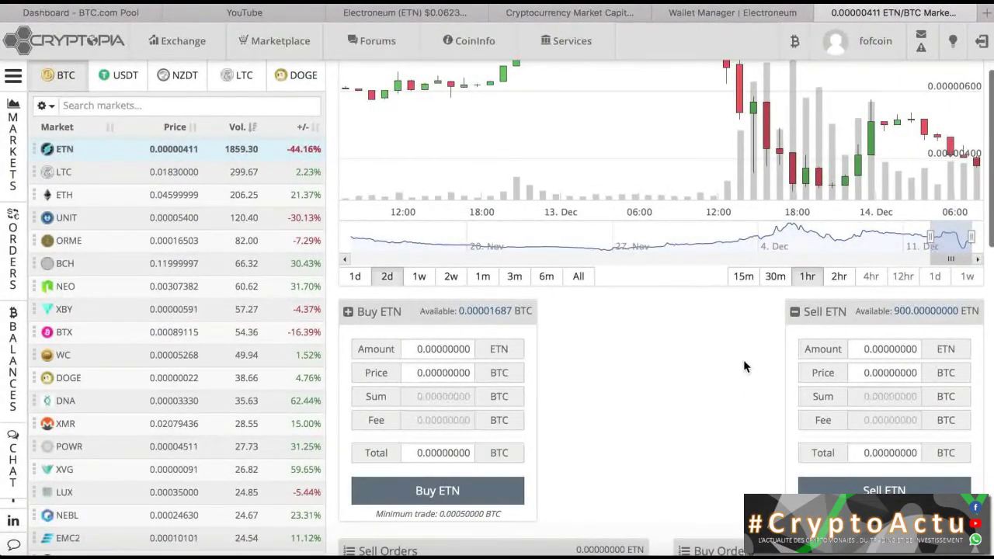
pyautogui.scroll(2, 743, 364)
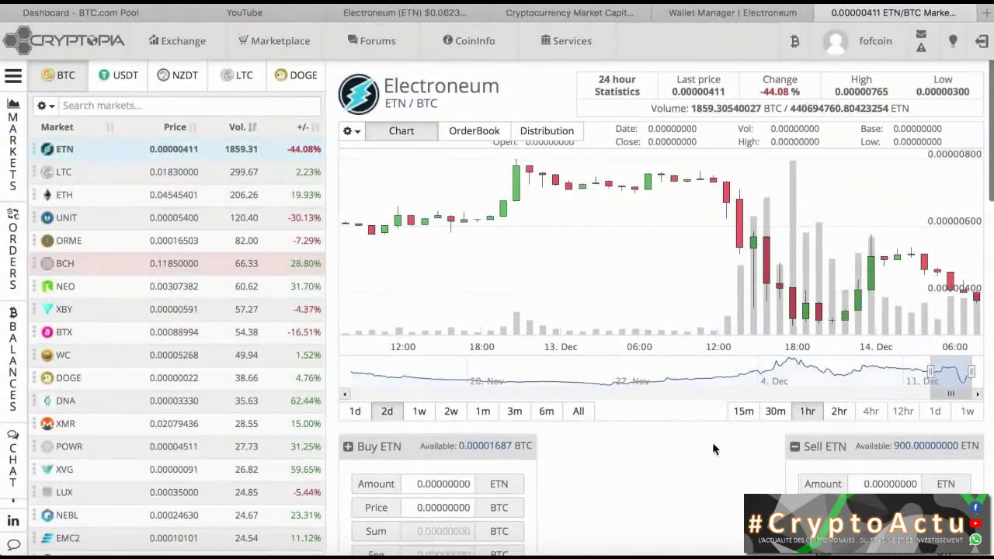
pyautogui.scroll(-1, 710, 471)
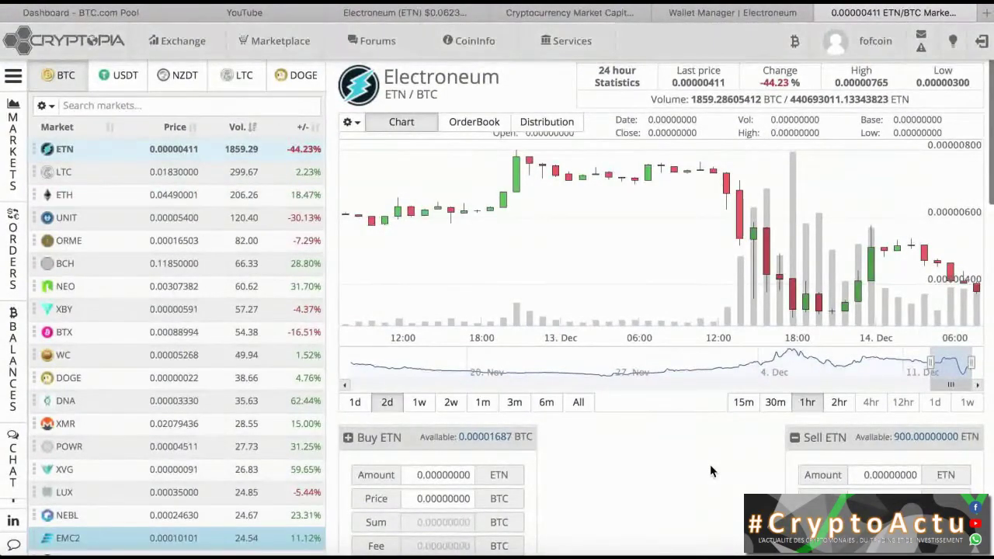
pyautogui.scroll(-5, 709, 464)
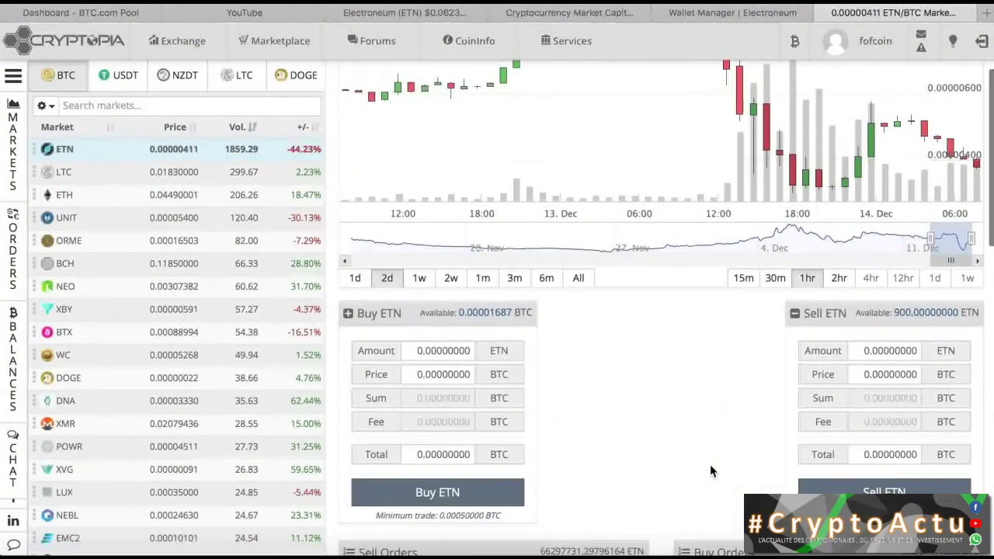
pyautogui.scroll(-3, 748, 330)
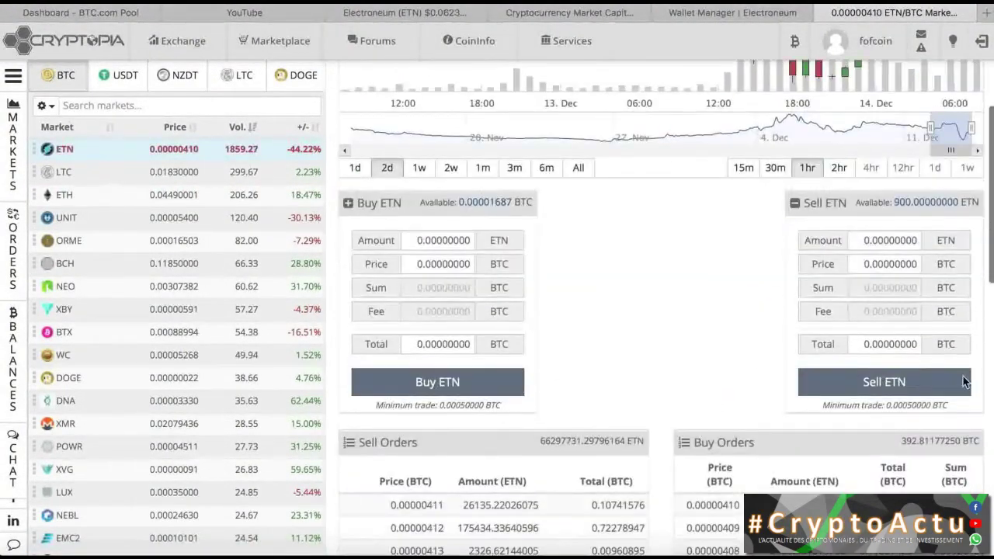
pyautogui.click(824, 266)
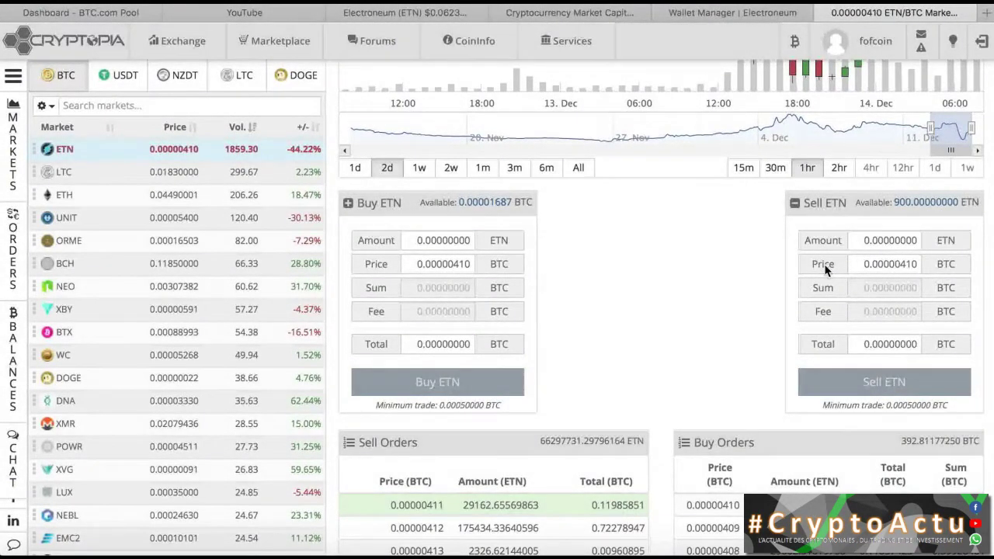
# Step: Scroll through the ETN/BTC Market History trade tables
pyautogui.scroll(3, 627, 295)
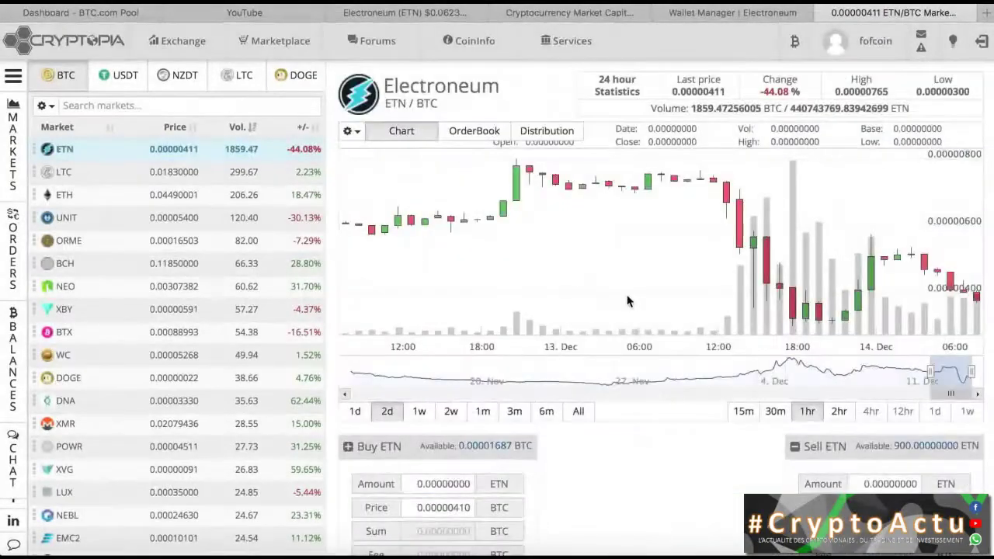
pyautogui.scroll(-5, 626, 295)
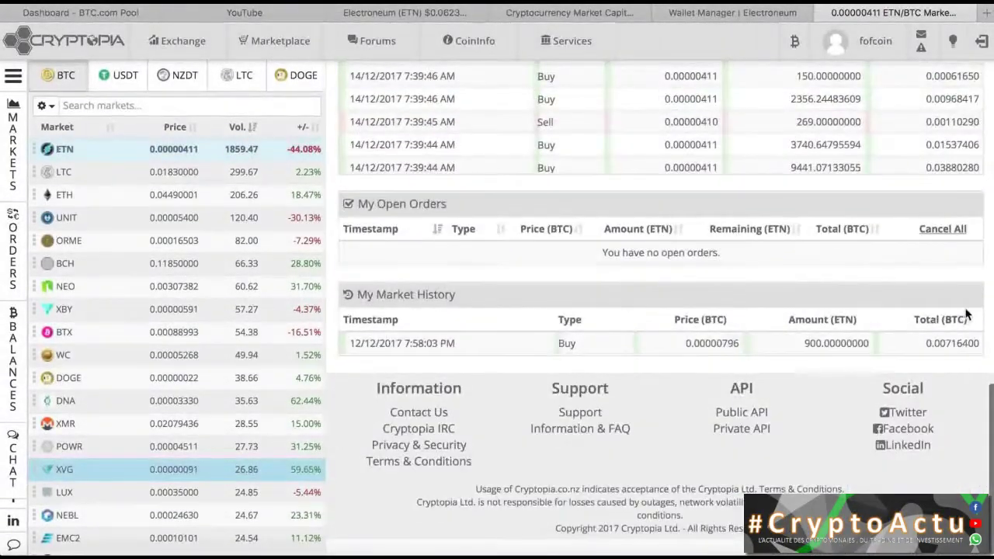
pyautogui.scroll(3, 867, 301)
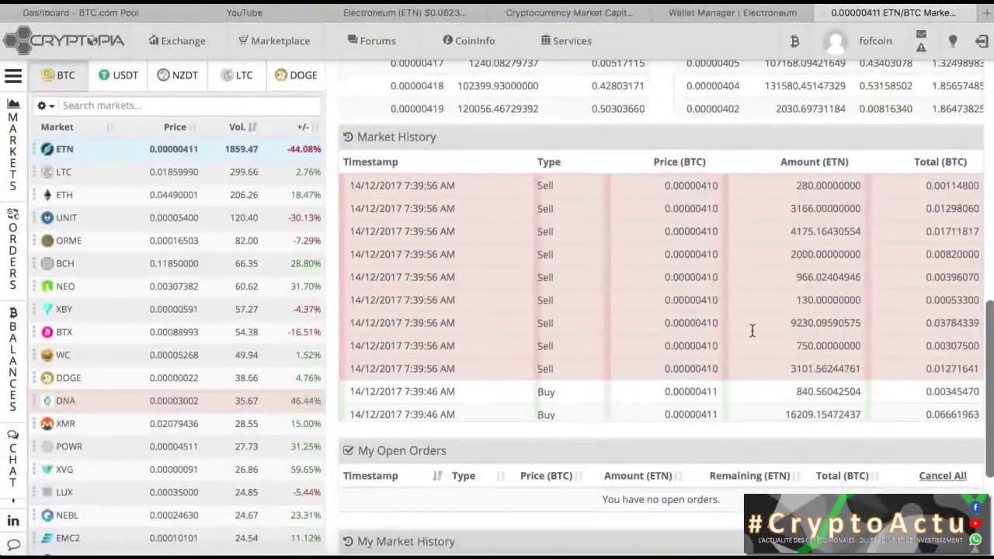
pyautogui.scroll(10, 602, 250)
pyautogui.scroll(-1, 603, 255)
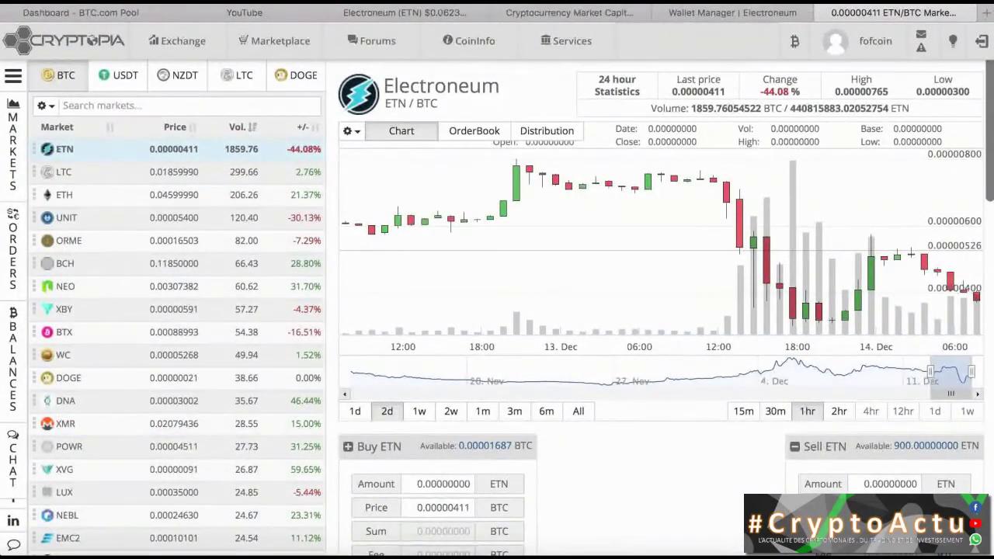
# Step: Set the ETN sell amount to 850, corrected from 900, and submit the sell at 0.00000411 BTC
pyautogui.click(866, 483)
pyautogui.click(860, 484)
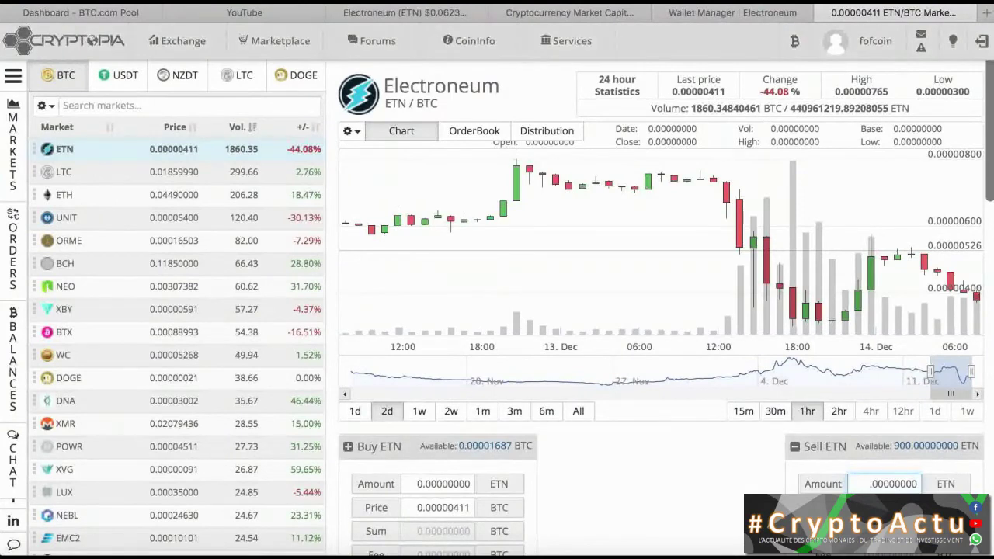
pyautogui.write('900')
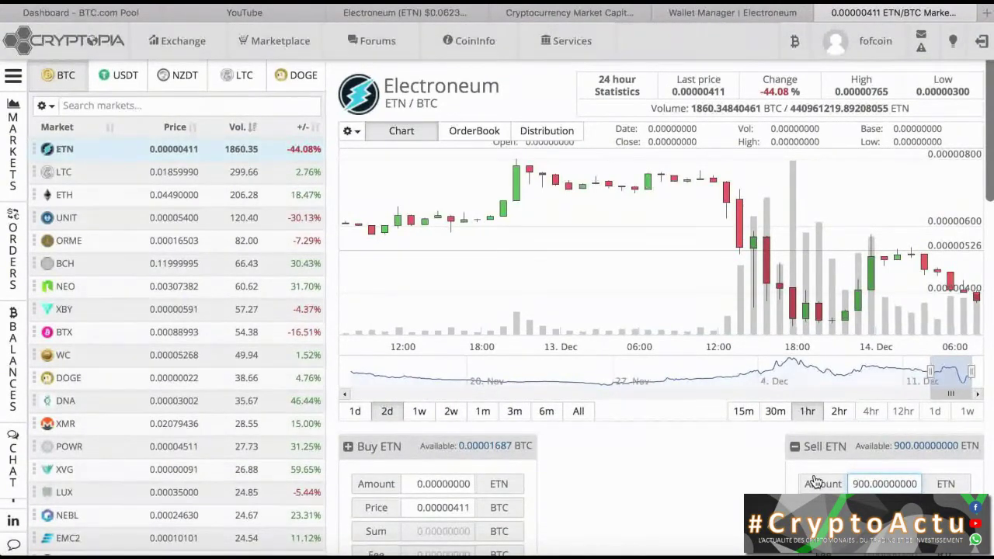
pyautogui.press('BackSpace')
pyautogui.press('BackSpace')
pyautogui.press('BackSpace')
pyautogui.write('8')
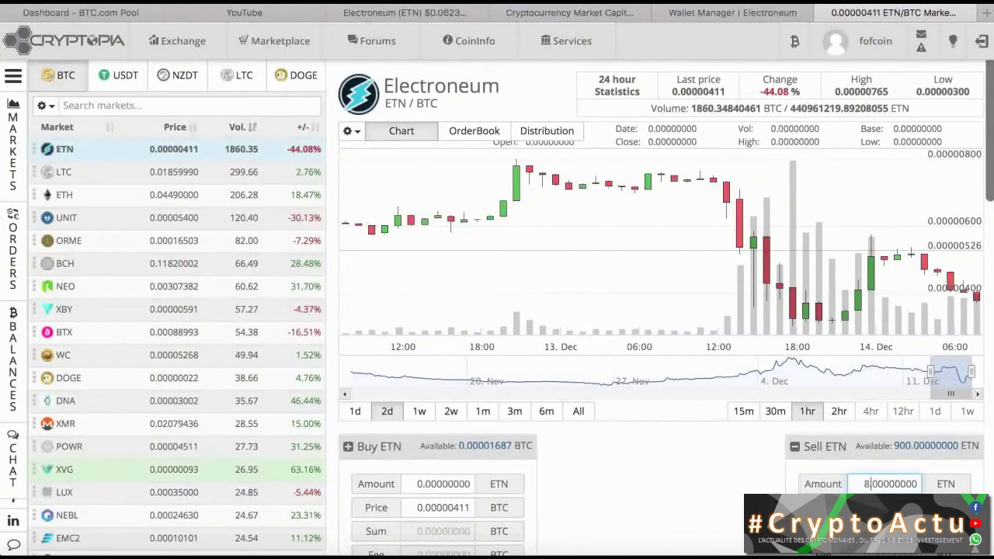
pyautogui.write('5')
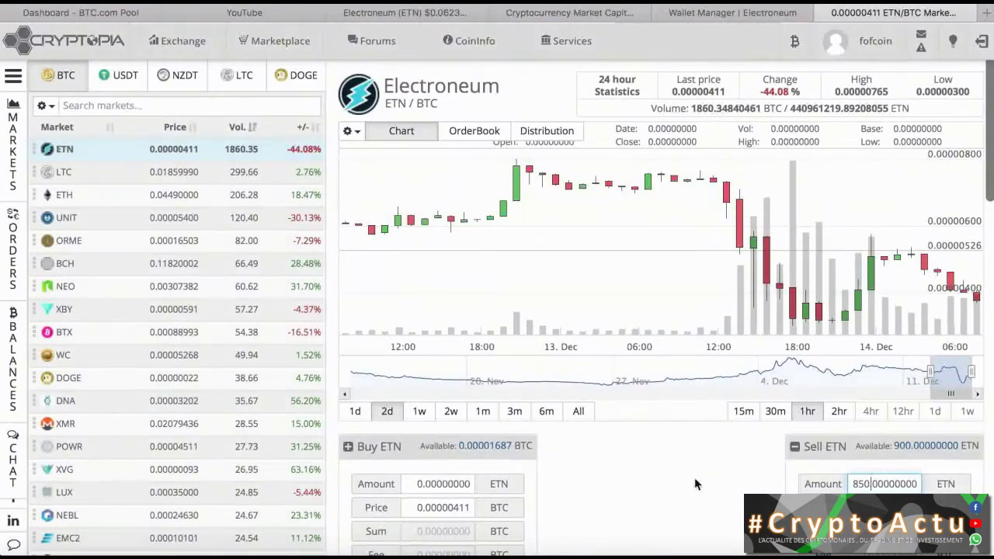
pyautogui.scroll(-3, 695, 485)
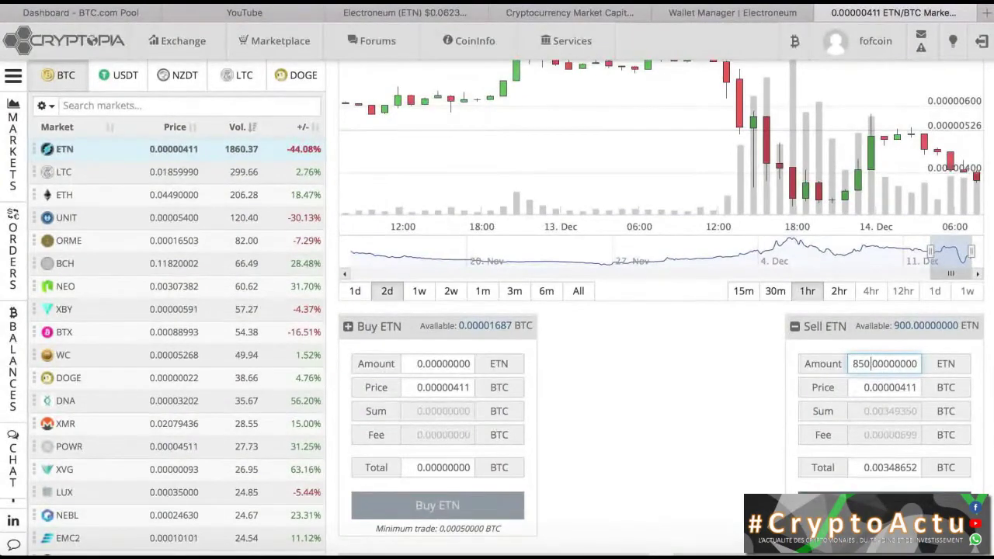
pyautogui.click(933, 502)
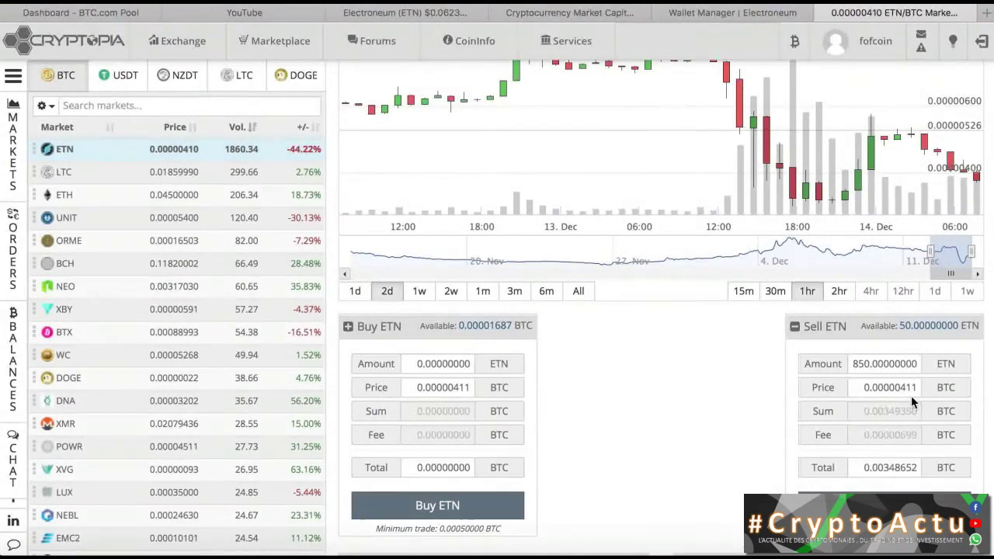
pyautogui.scroll(-1, 743, 392)
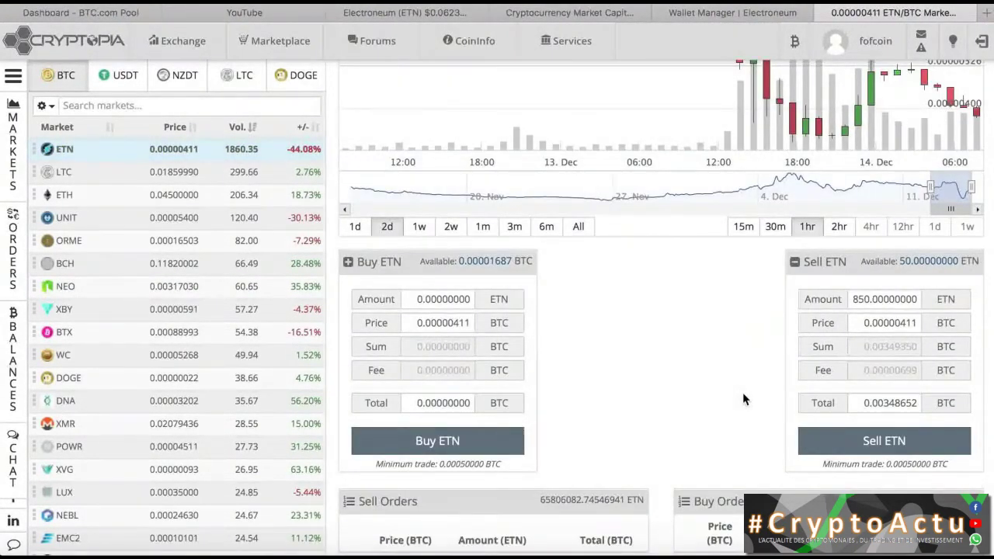
# Step: Check My Open Orders and My Market History to confirm the 850 ETN sale filled for 0.00349350 BTC
pyautogui.scroll(-3, 742, 392)
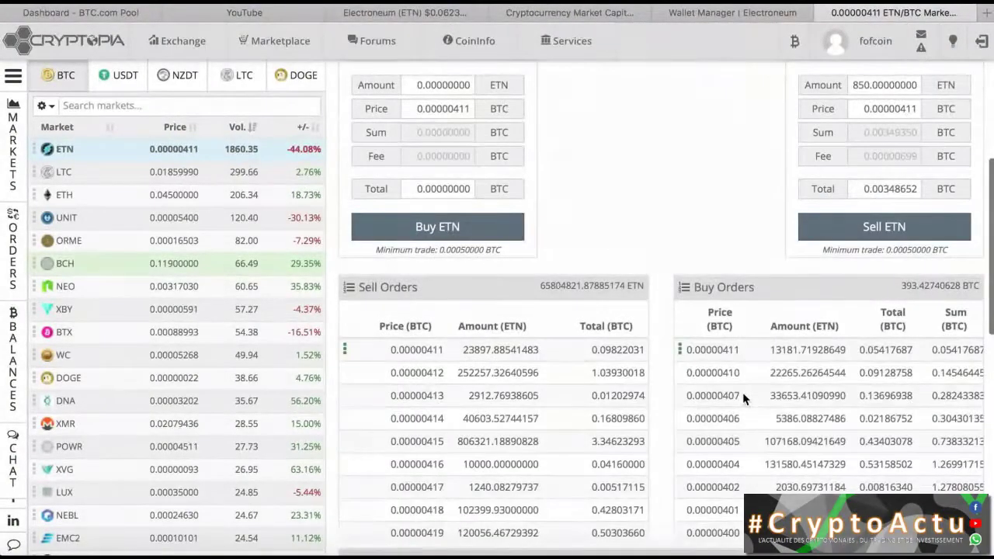
pyautogui.click(742, 395)
pyautogui.scroll(-5, 743, 395)
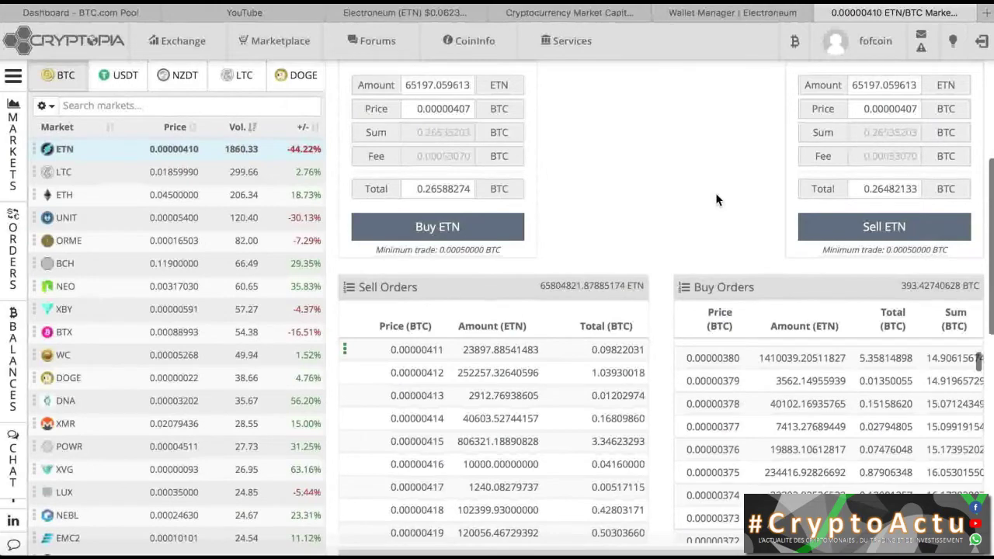
pyautogui.scroll(-5, 715, 198)
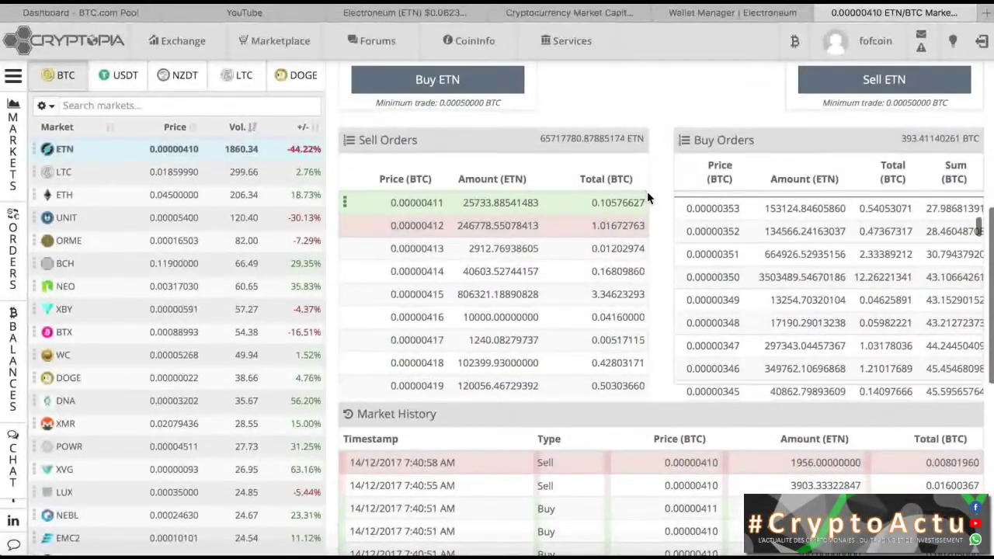
pyautogui.scroll(-2, 659, 214)
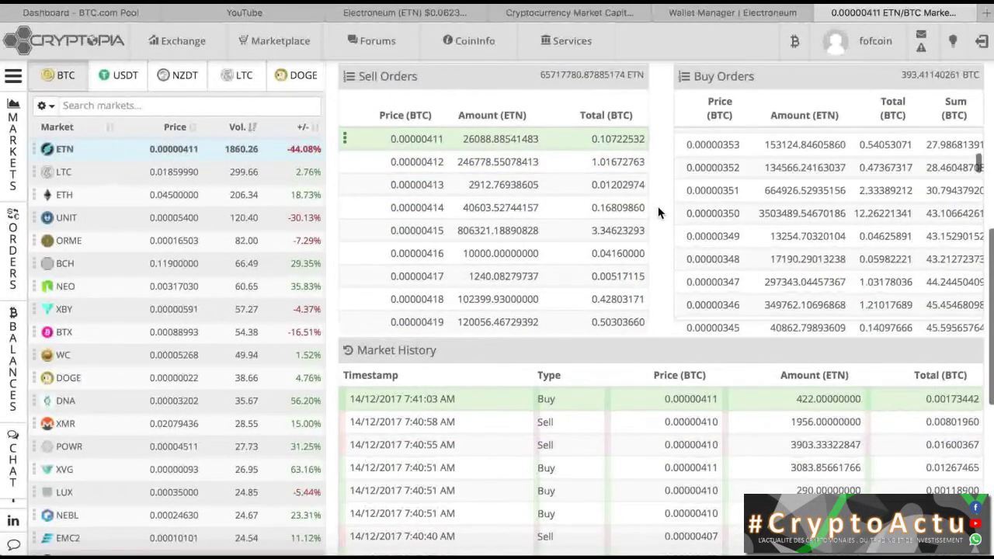
pyautogui.scroll(-10, 658, 211)
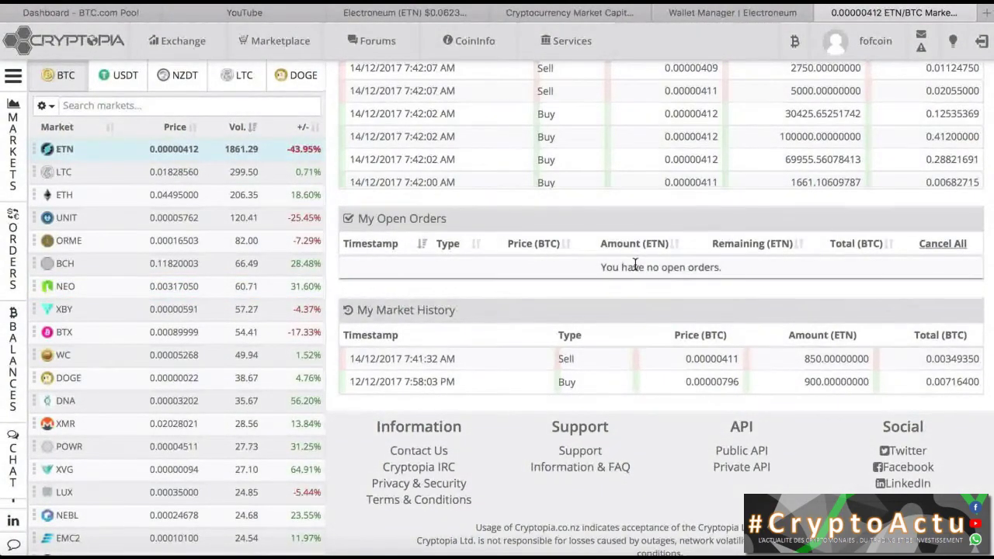
pyautogui.scroll(15, 653, 257)
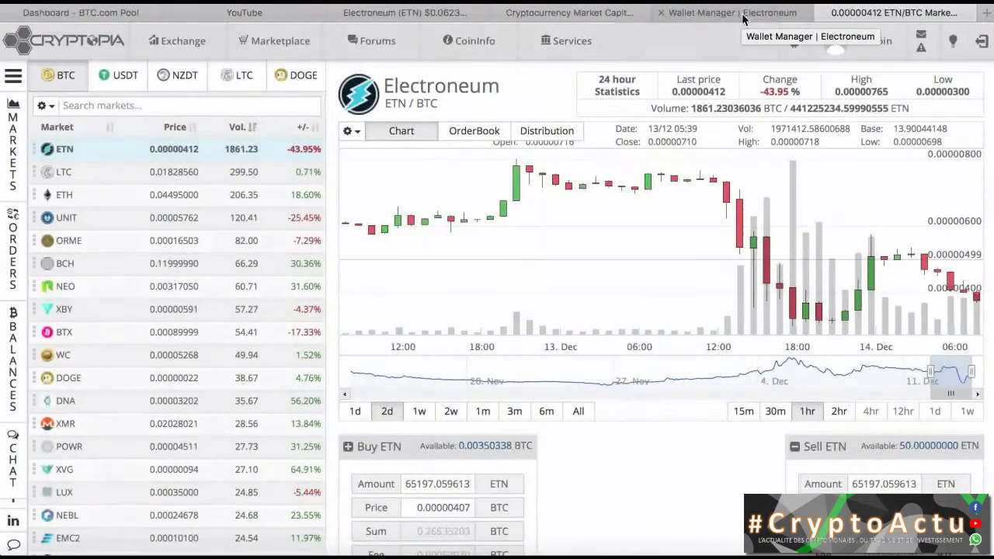
# Step: Confirm the wallet transfer is pending, close the Transaction Information notice, and return to YouTube Playlists
pyautogui.click(733, 12)
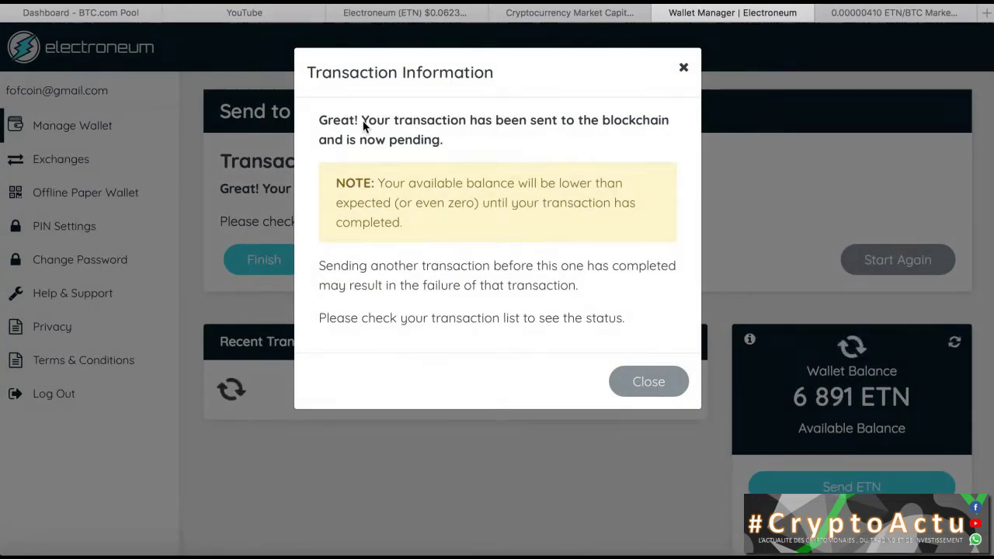
pyautogui.doubleClick(415, 142)
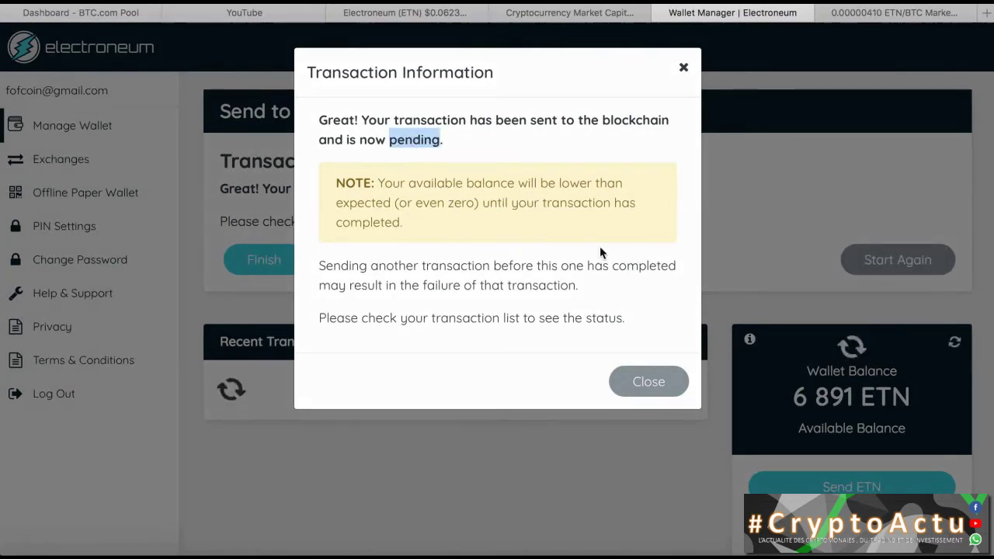
pyautogui.click(654, 385)
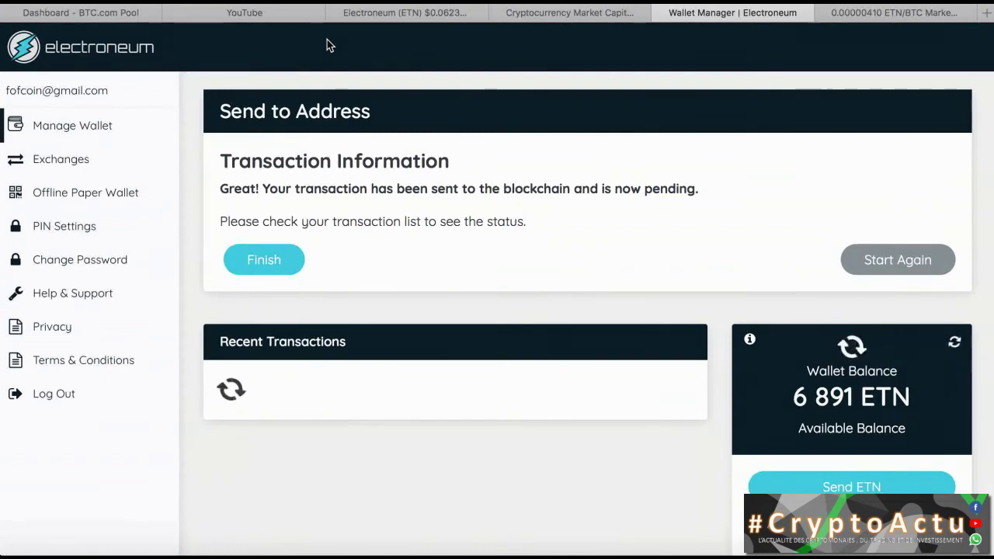
pyautogui.click(275, 17)
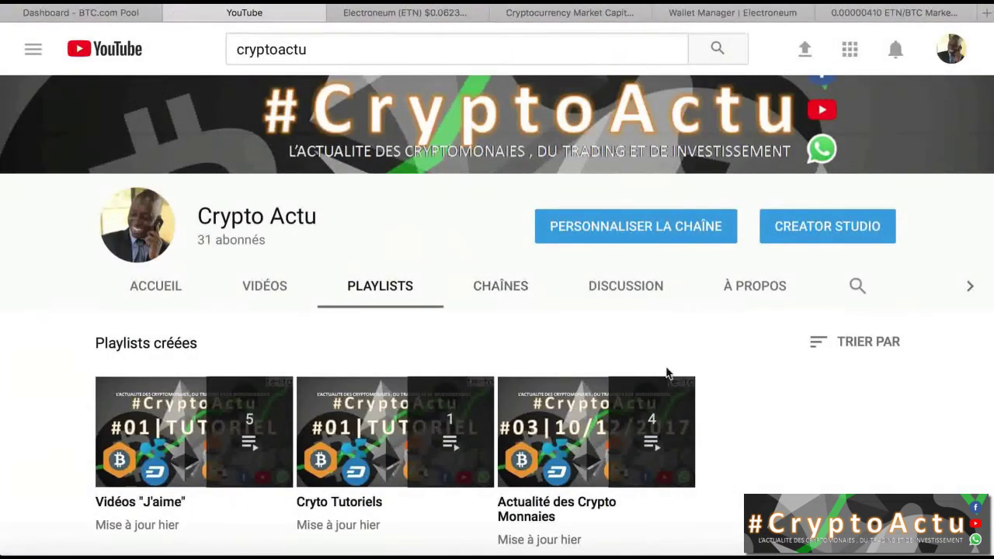